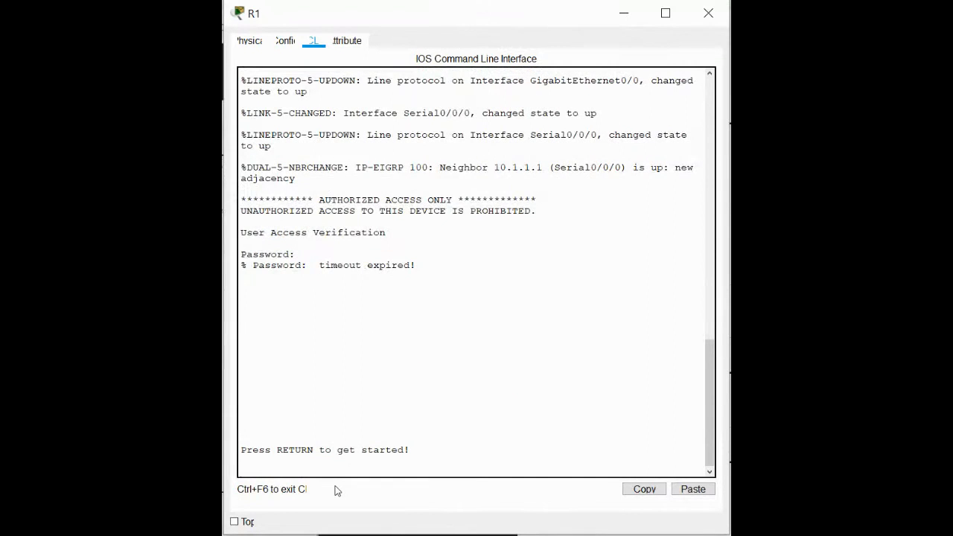
Log in to R1's console with the access password and enter privileged EXEC mode with the enable password.
{"action": "key", "text": "Return"}
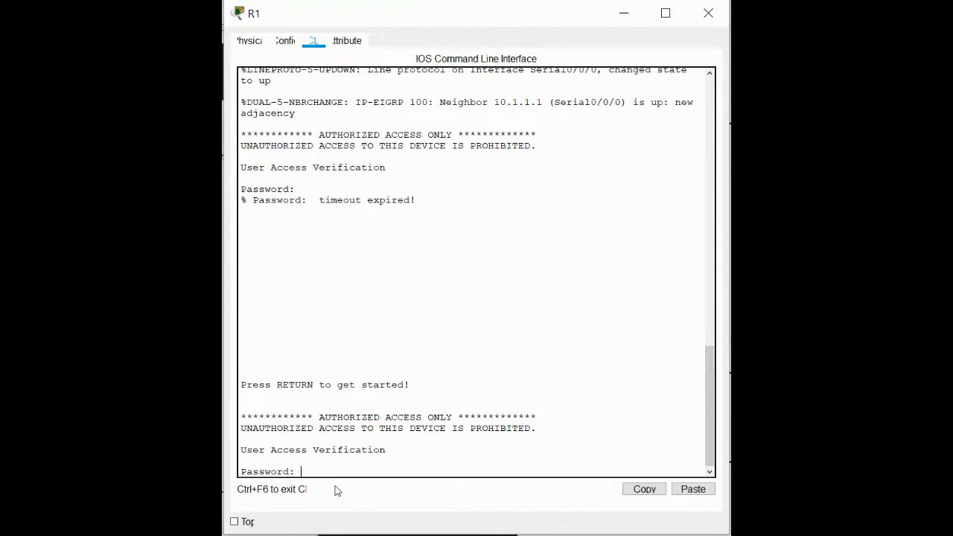
{"action": "key", "text": "Return"}
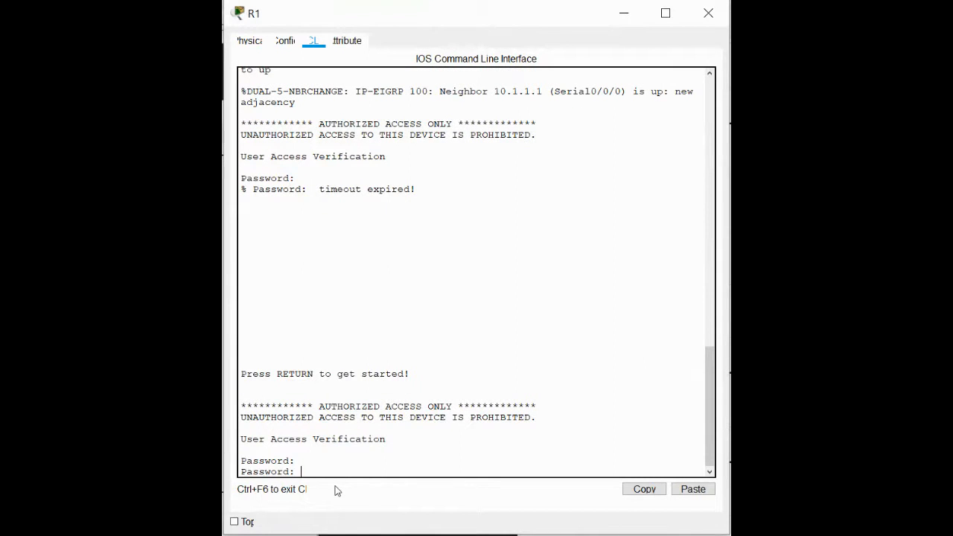
{"action": "key", "text": "Return"}
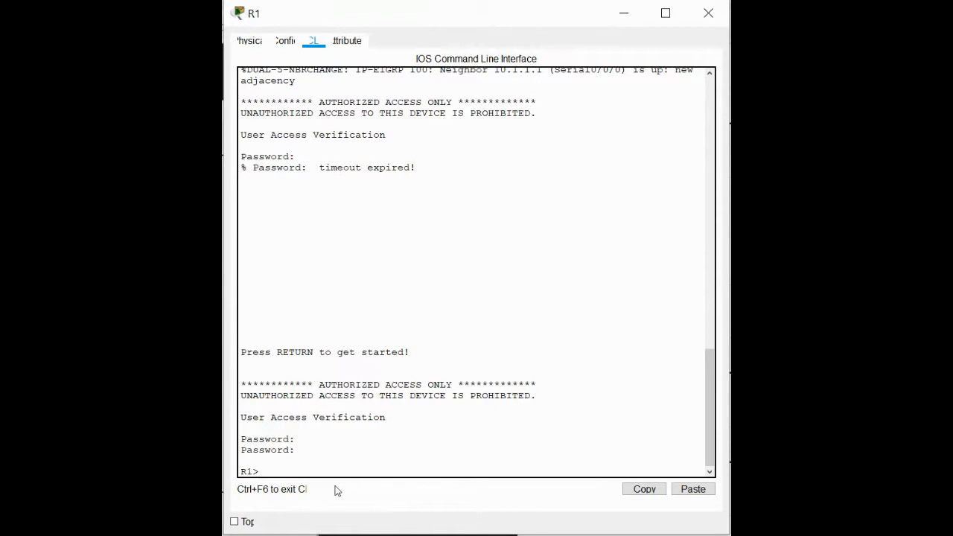
{"action": "type", "text": "en"}
{"action": "key", "text": "Return"}
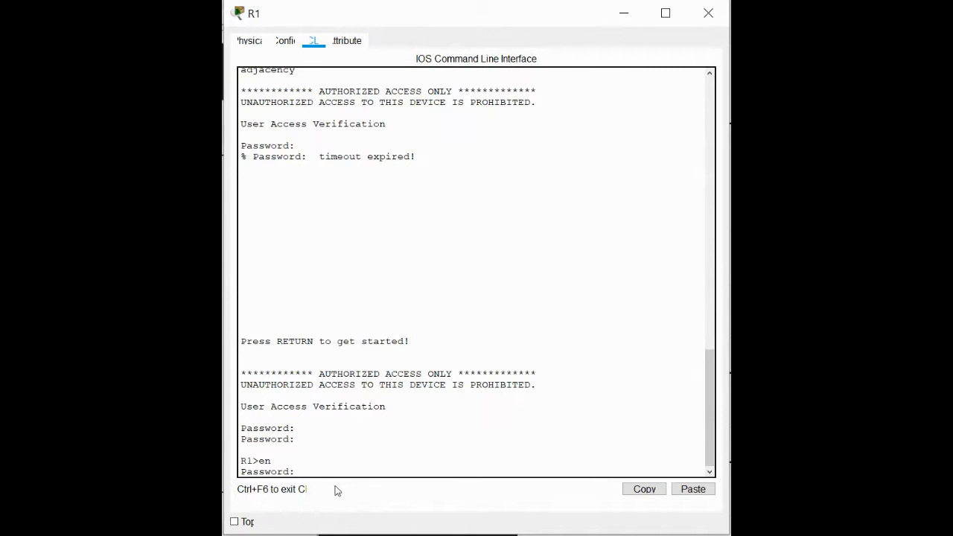
{"action": "key", "text": "Return"}
Display R1's version information and page through to the technology package license table.
{"action": "type", "text": "sh"}
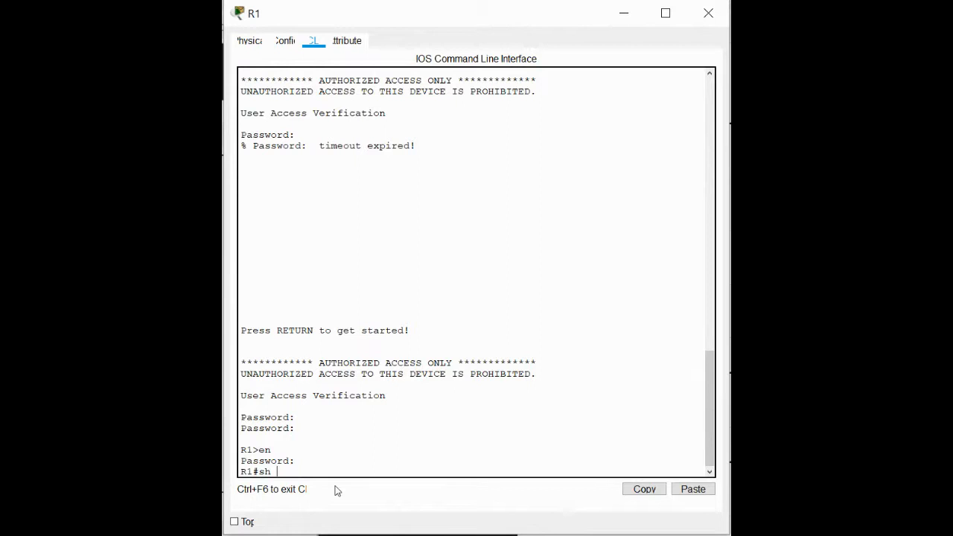
{"action": "type", "text": " version"}
{"action": "key", "text": "Return"}
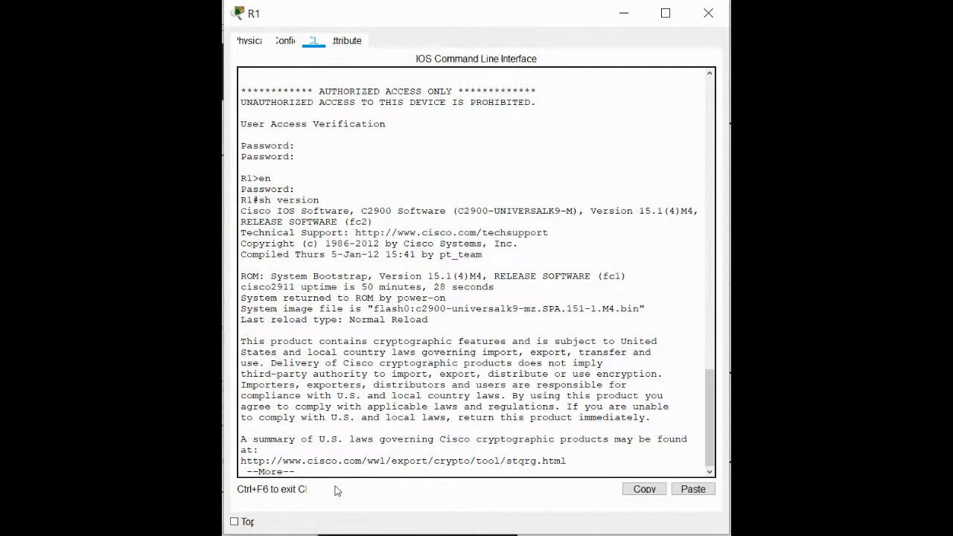
{"action": "key", "text": "space"}
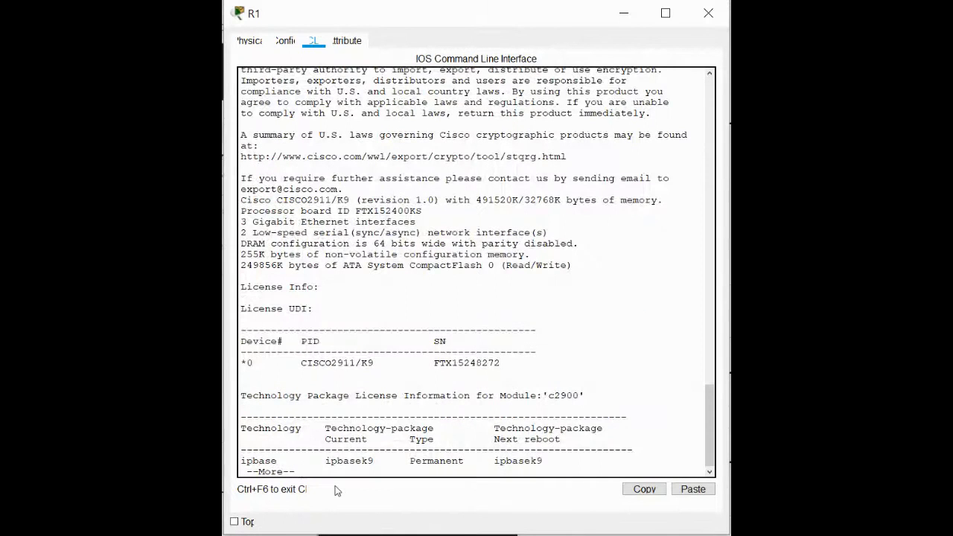
{"action": "key", "text": "space"}
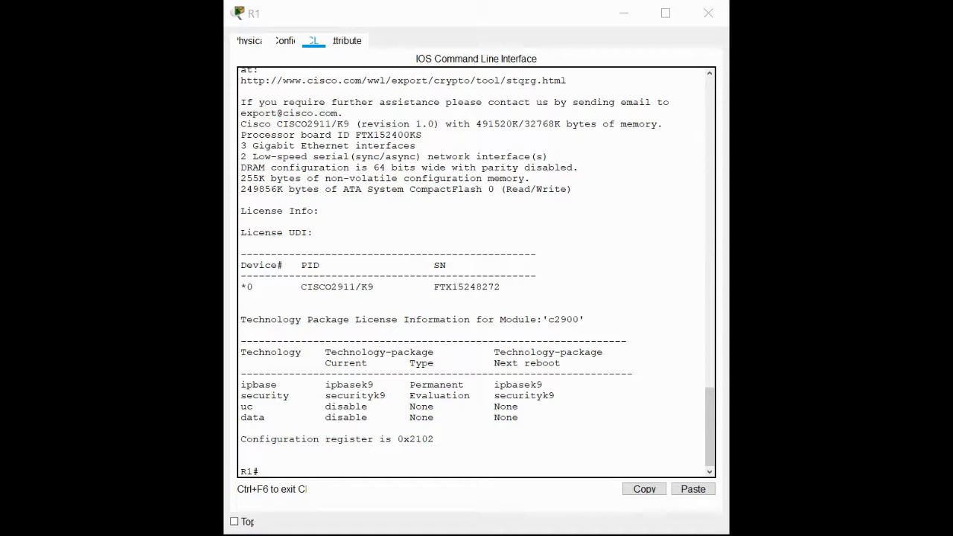
In global configuration mode, run license boot module c2900 technology-package securityk9 and accept the license agreement.
{"action": "left_click", "coordinate": [306, 449]}
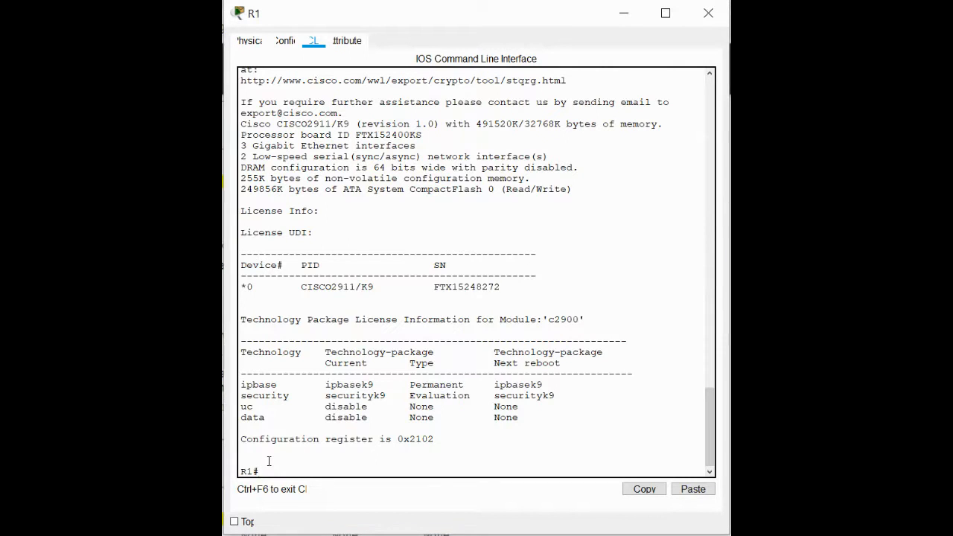
{"action": "type", "text": "config ter"}
{"action": "key", "text": "Tab"}
{"action": "key", "text": "Return"}
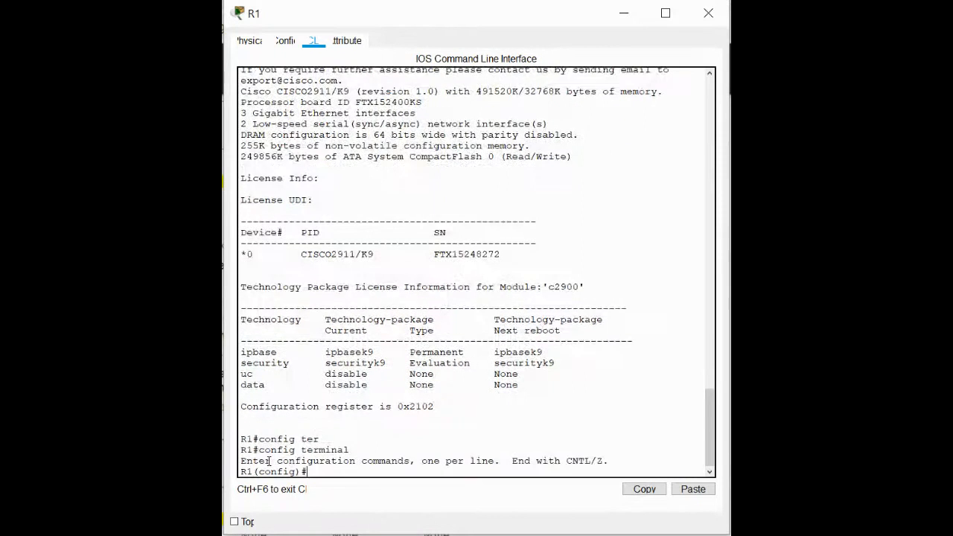
{"action": "left_click", "coordinate": [691, 491]}
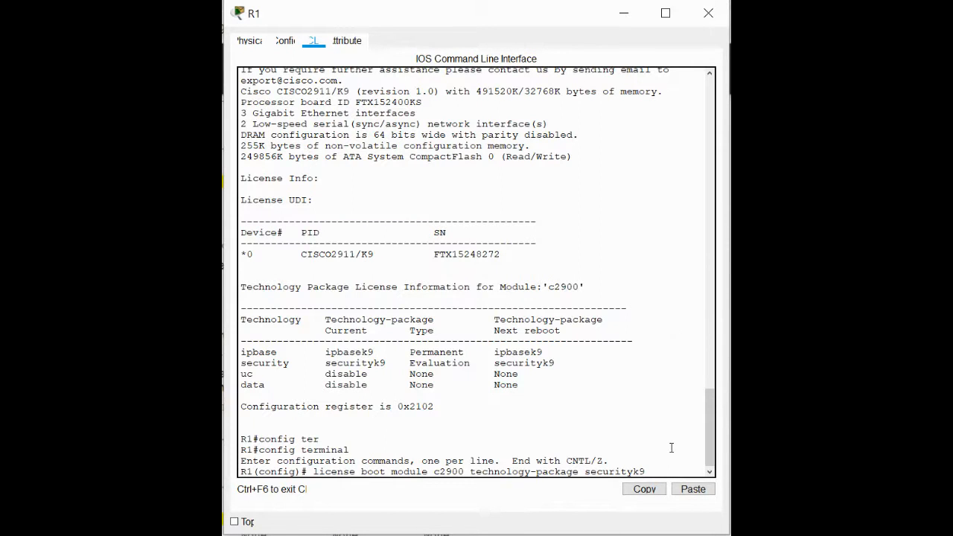
{"action": "key", "text": "Return"}
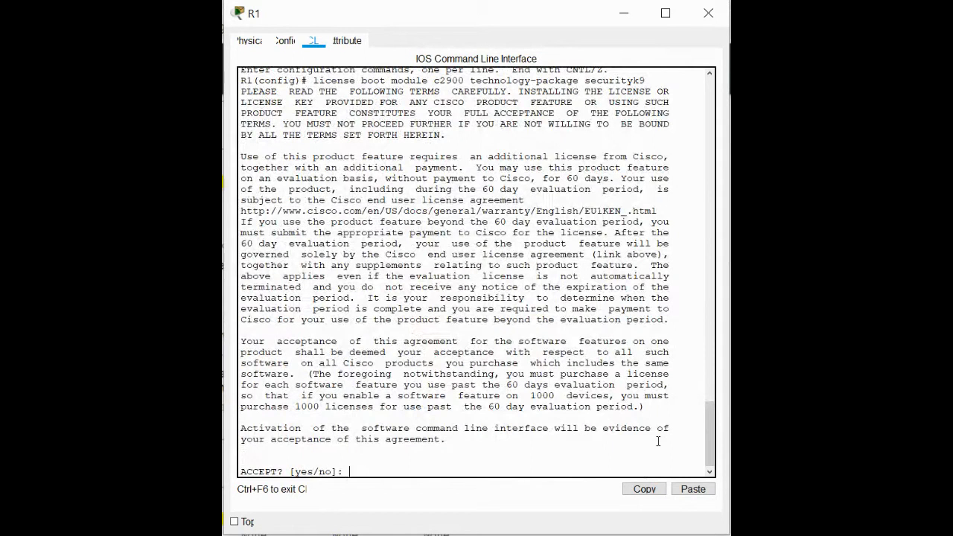
{"action": "type", "text": "y"}
{"action": "key", "text": "Return"}
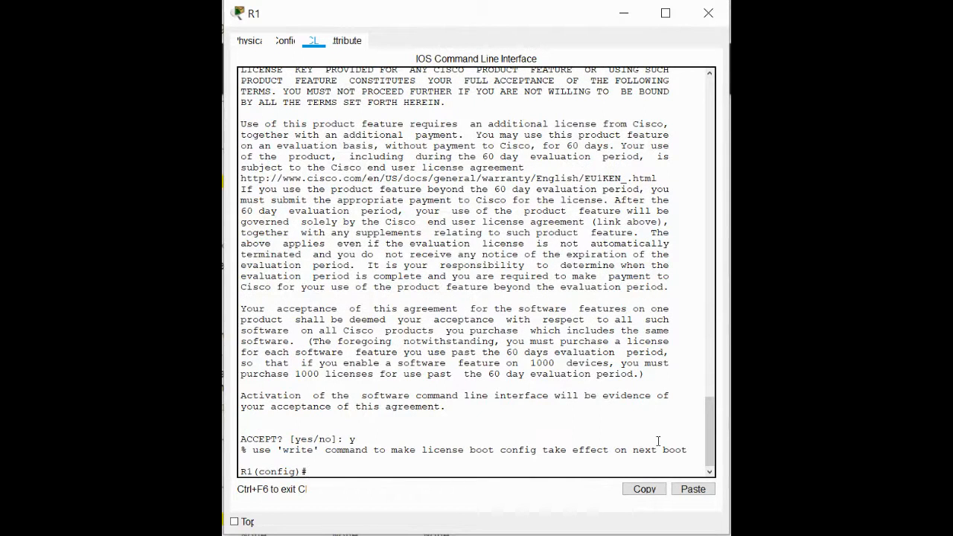
Leave global configuration mode on R1.
{"action": "type", "text": "cop"}
{"action": "key", "text": "BackSpace"}
{"action": "key", "text": "BackSpace"}
{"action": "key", "text": "BackSpace"}
{"action": "type", "text": "exit"}
{"action": "key", "text": "Return"}
{"action": "key", "text": "Return"}
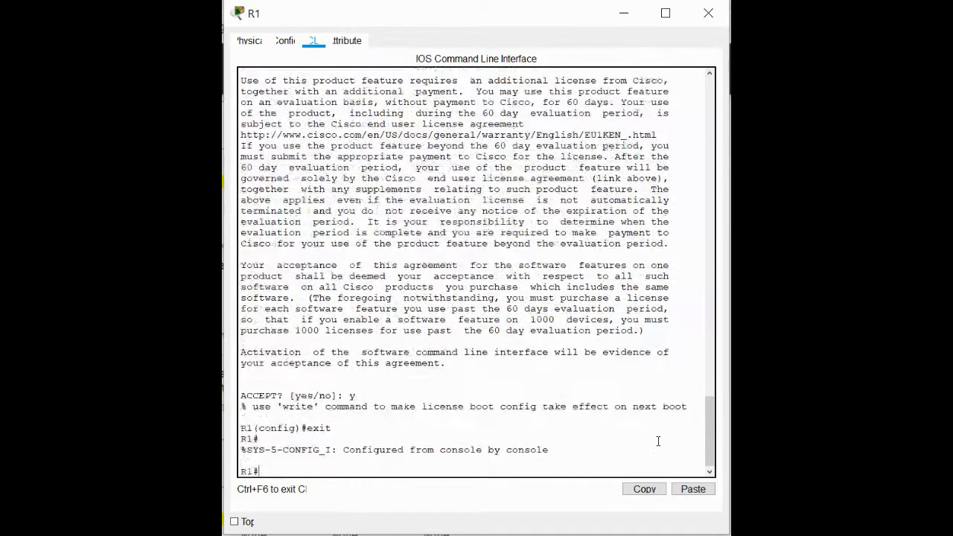
Copy R1's running-config to startup-config, keeping the default destination filename.
{"action": "type", "text": "copy run"}
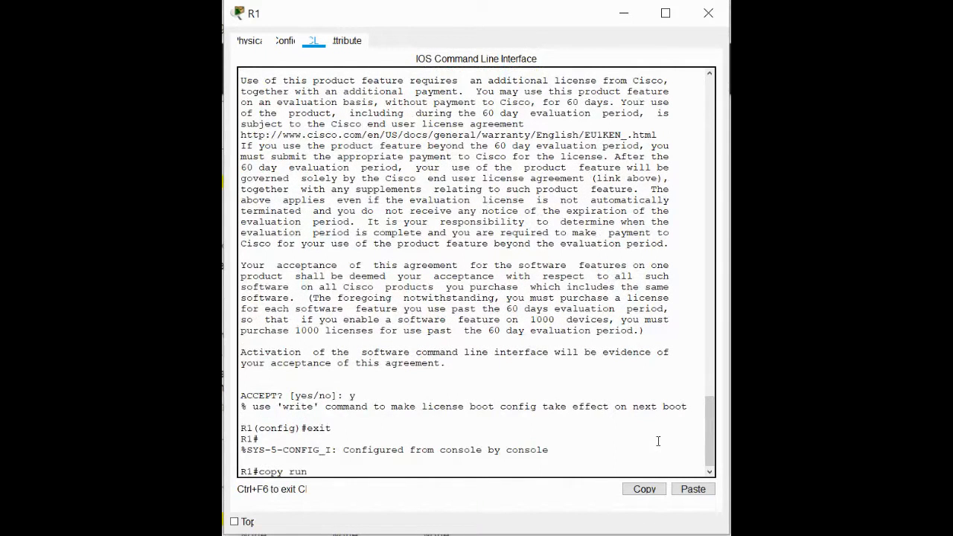
{"action": "key", "text": "Tab"}
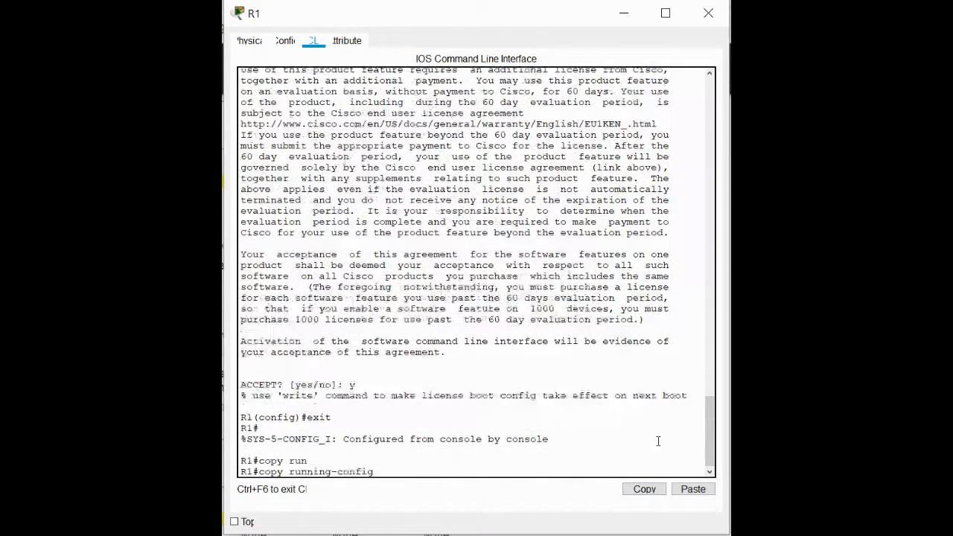
{"action": "type", "text": "star"}
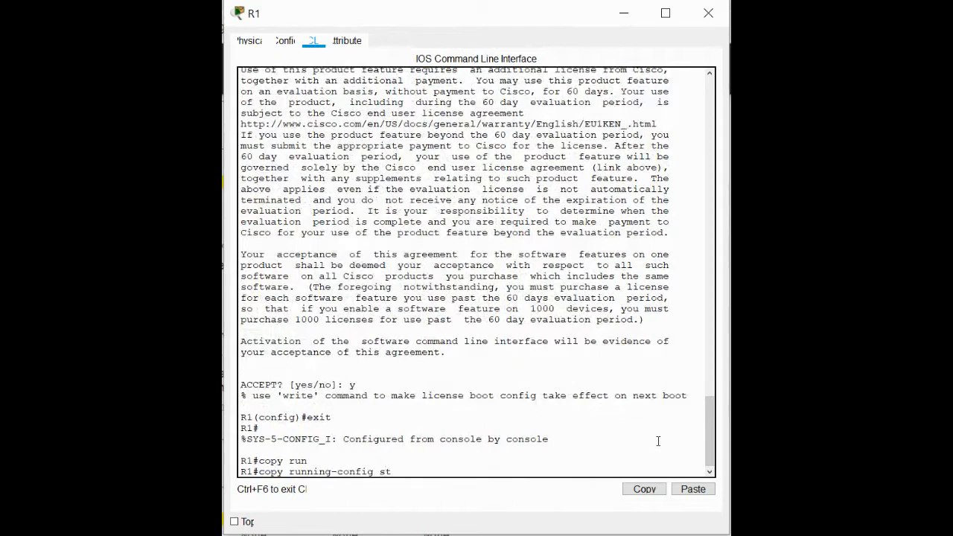
{"action": "key", "text": "Tab"}
{"action": "key", "text": "Return"}
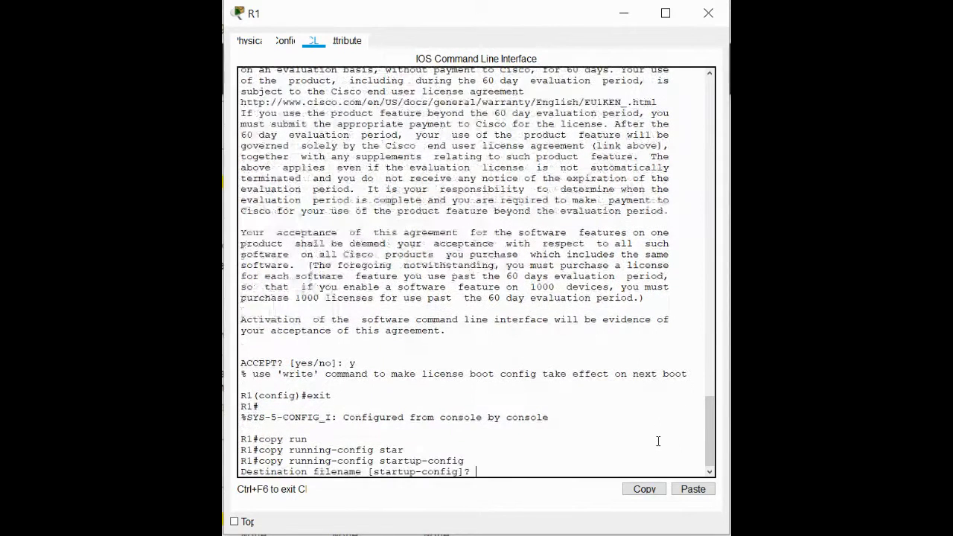
{"action": "key", "text": "Return"}
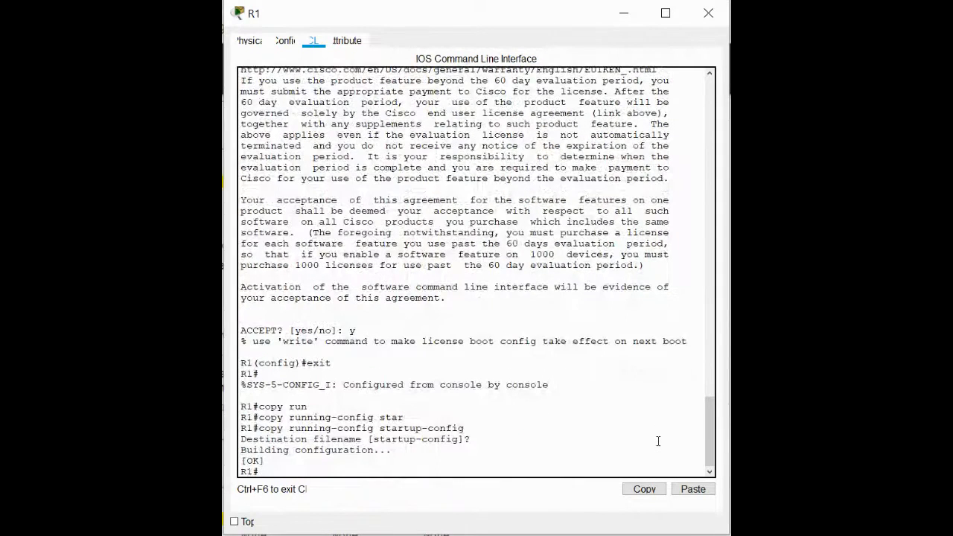
Reload router R1 and confirm the restart.
{"action": "type", "text": "reload"}
{"action": "key", "text": "Return"}
{"action": "key", "text": "Return"}
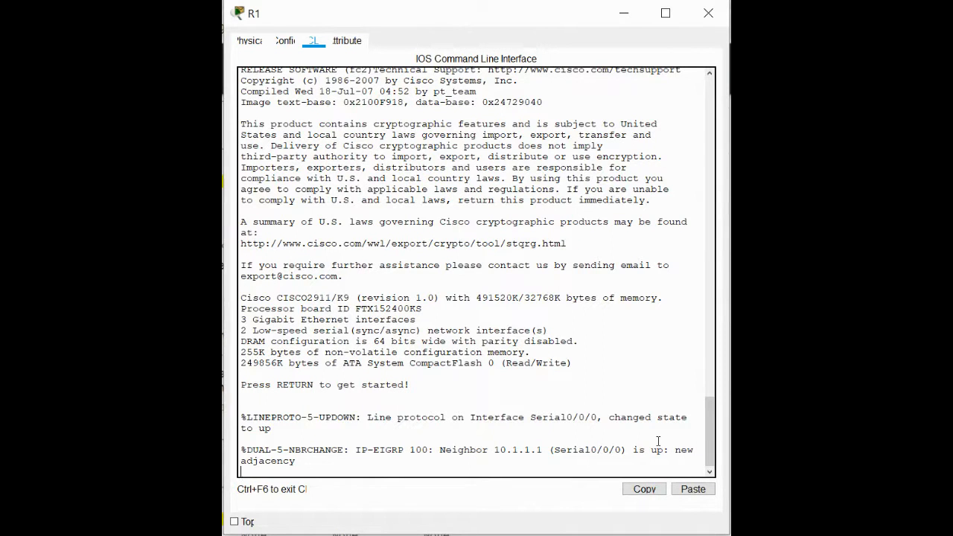
Log back in to the restarted R1 with the access password and re-enter privileged EXEC mode with the enable password.
{"action": "key", "text": "Return"}
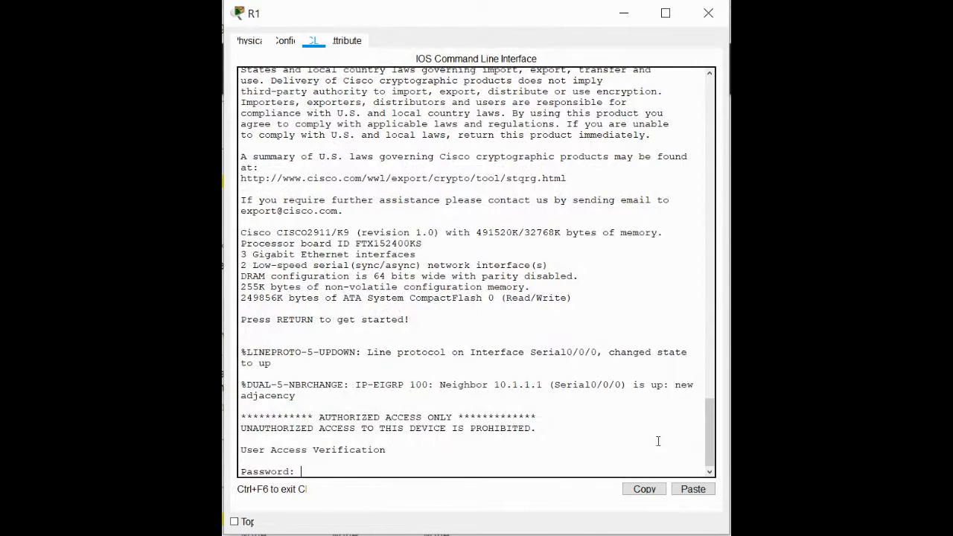
{"action": "key", "text": "Return"}
{"action": "type", "text": "en"}
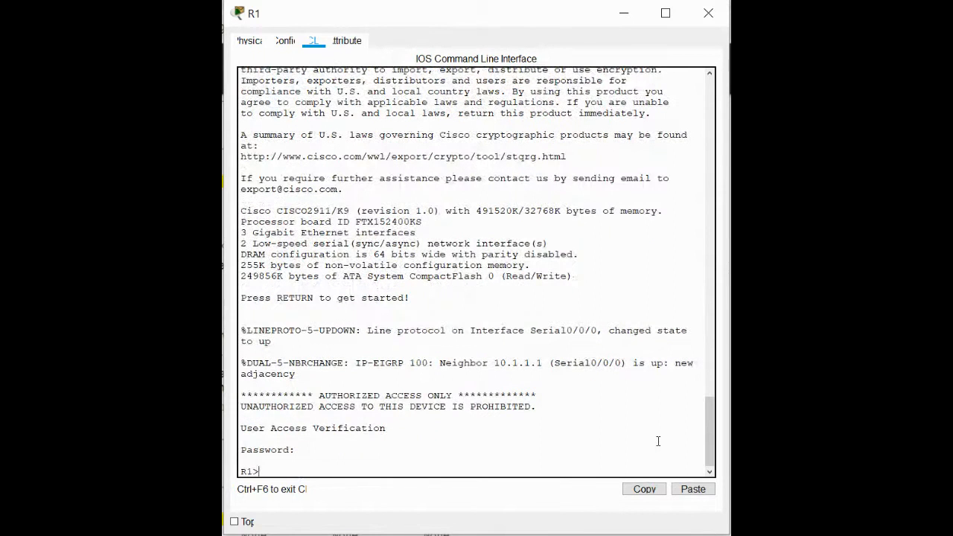
{"action": "key", "text": "Return"}
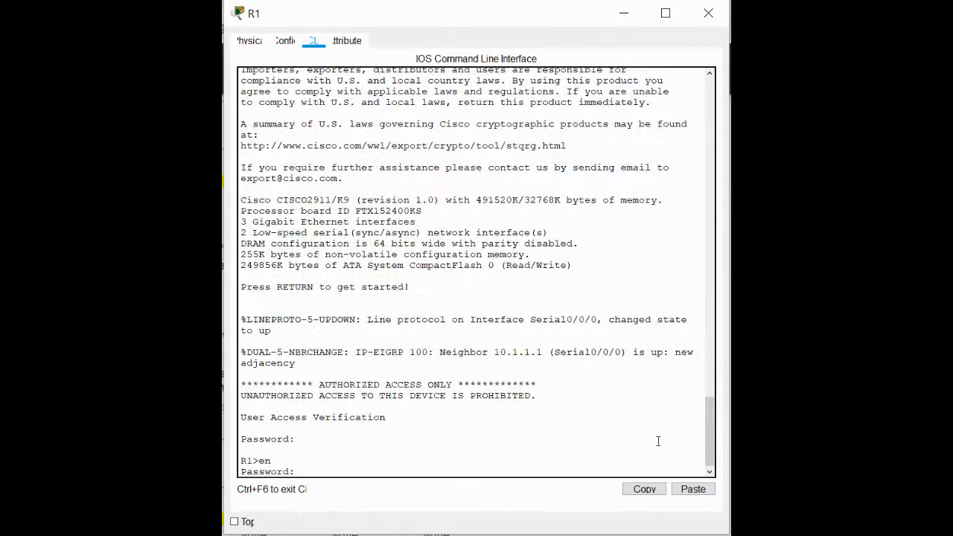
{"action": "key", "text": "Return"}
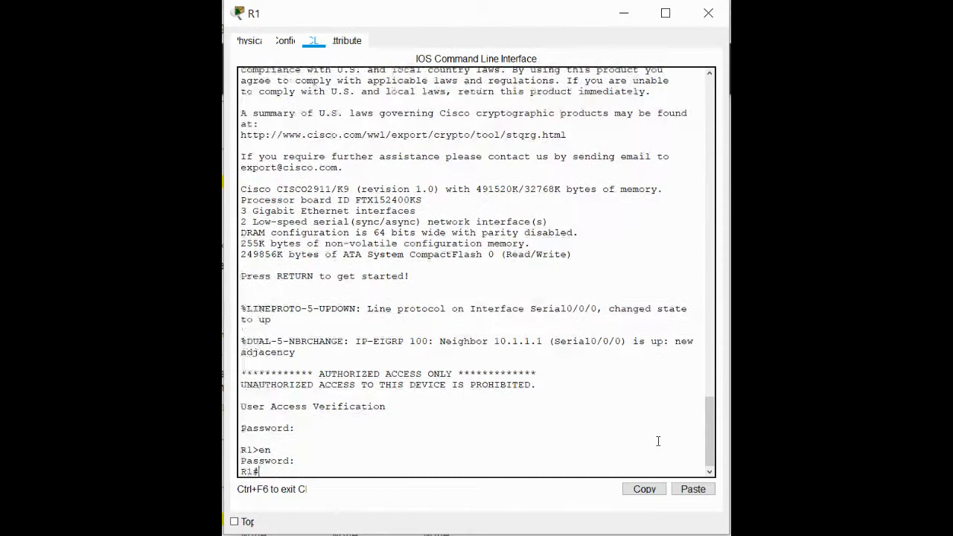
Run sh version on the restarted R1 and page through to check the security technology package status.
{"action": "type", "text": "sh run"}
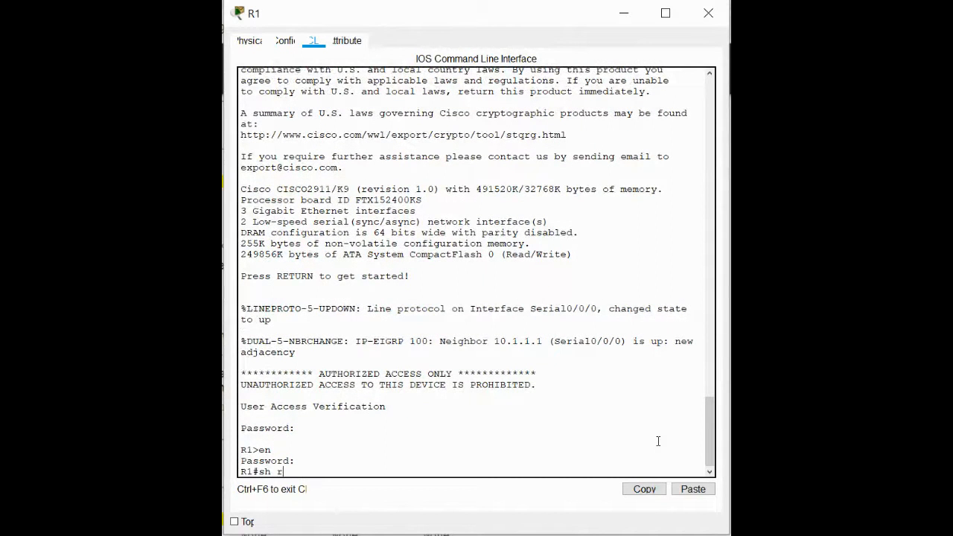
{"action": "key", "text": "BackSpace"}
{"action": "key", "text": "BackSpace"}
{"action": "key", "text": "BackSpace"}
{"action": "type", "text": "versi"}
{"action": "key", "text": "Tab"}
{"action": "key", "text": "Return"}
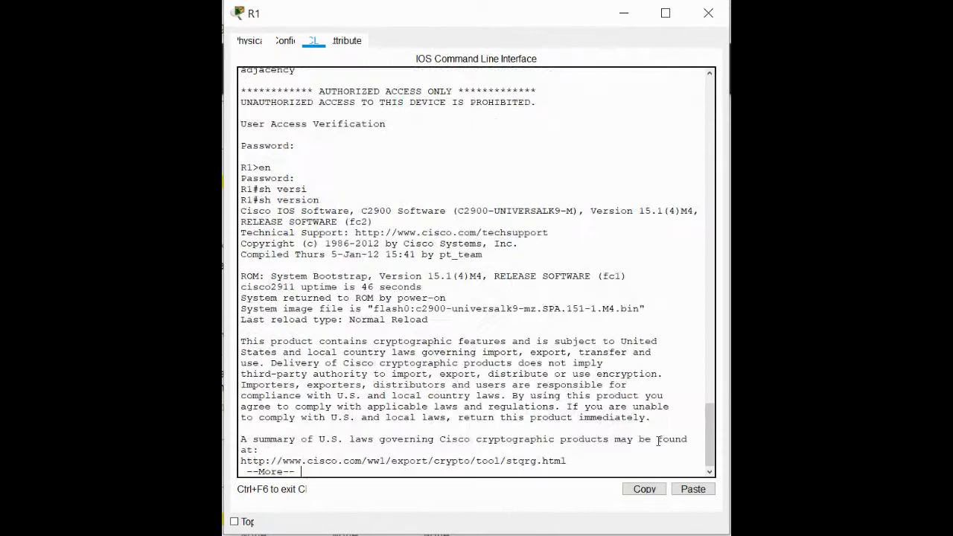
{"action": "key", "text": "space"}
{"action": "key", "text": "space"}
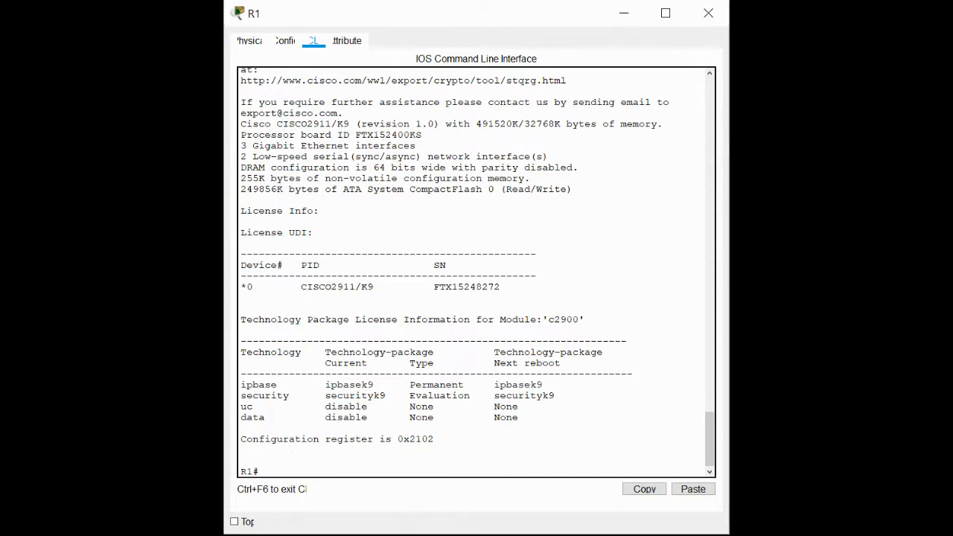
Try the command access-list 110 permit ip 192.168.1.0 0.0.0.255 192.168.3.0 in privileged EXEC mode, and clear the leftover wildcard text.
{"action": "type", "text": "access-list 110 permit ip 192.168.1.0 0.0.0.255 192.168.3.0 0.0.0.255"}
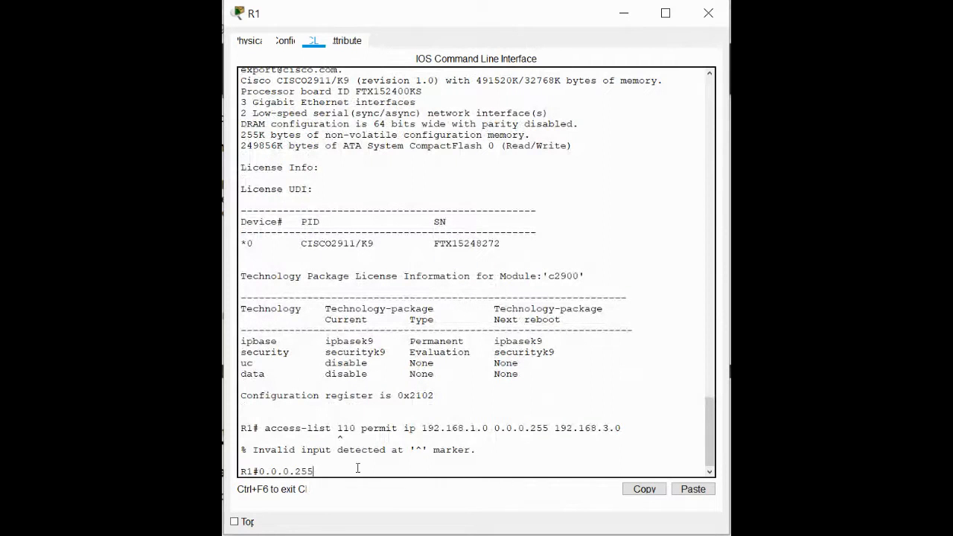
{"action": "key", "text": "BackSpace"}
{"action": "key", "text": "BackSpace"}
{"action": "key", "text": "BackSpace"}
{"action": "key", "text": "BackSpace"}
{"action": "key", "text": "BackSpace"}
{"action": "key", "text": "BackSpace"}
{"action": "key", "text": "BackSpace"}
{"action": "key", "text": "BackSpace"}
{"action": "key", "text": "BackSpace"}
Enter global configuration mode and try pasting access-list 110 permit ip 192.168.1.0 0.0.0.255 192.168.3.0 with wildcard 0.0.0.255.
{"action": "type", "text": "confi"}
{"action": "key", "text": "Tab"}
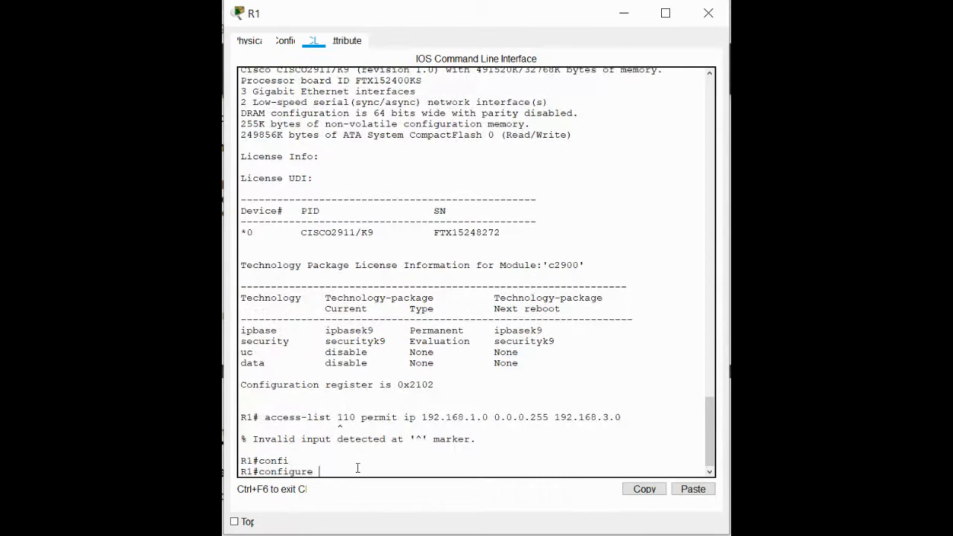
{"action": "type", "text": "ter"}
{"action": "key", "text": "Tab"}
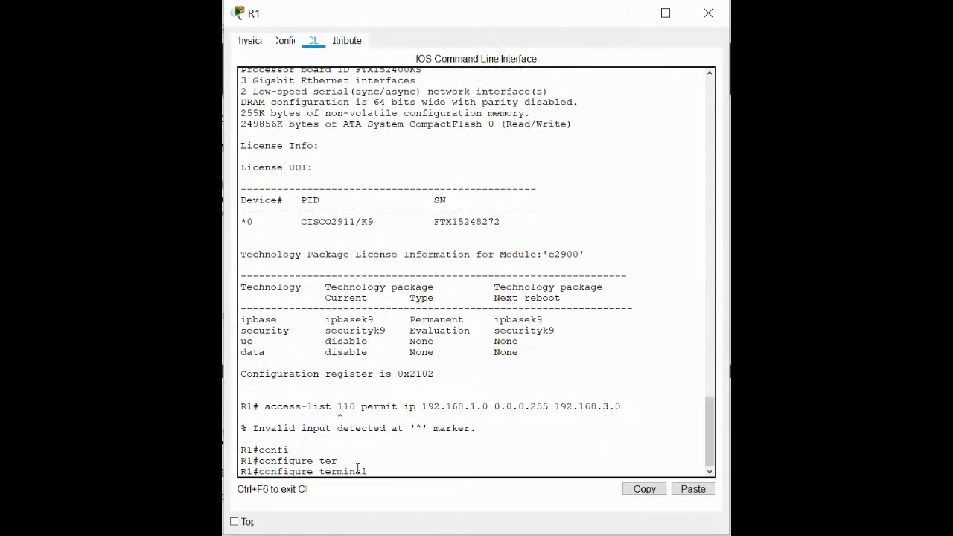
{"action": "key", "text": "Return"}
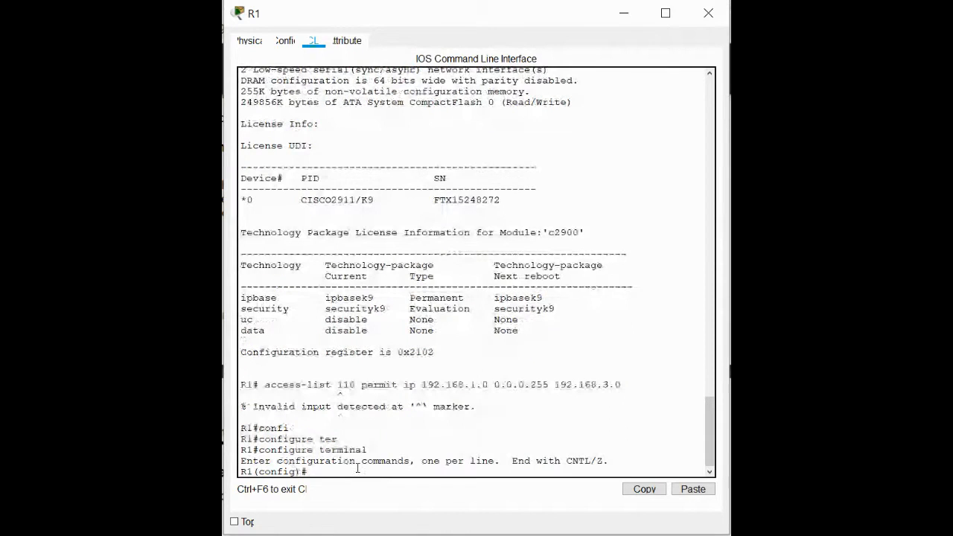
{"action": "left_click", "coordinate": [692, 489]}
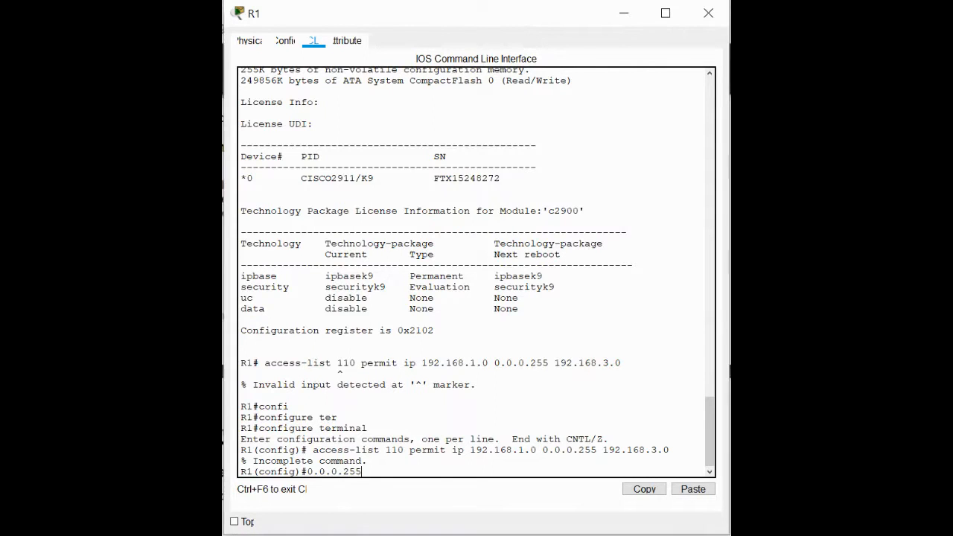
Return to R1's command line and maximize its window.
{"action": "key", "text": "alt+Tab"}
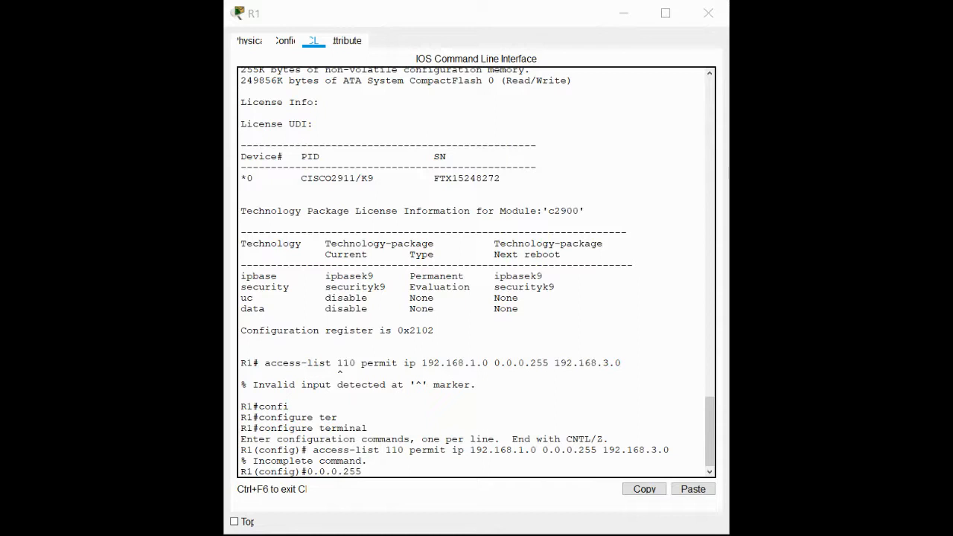
{"action": "left_click", "coordinate": [365, 469]}
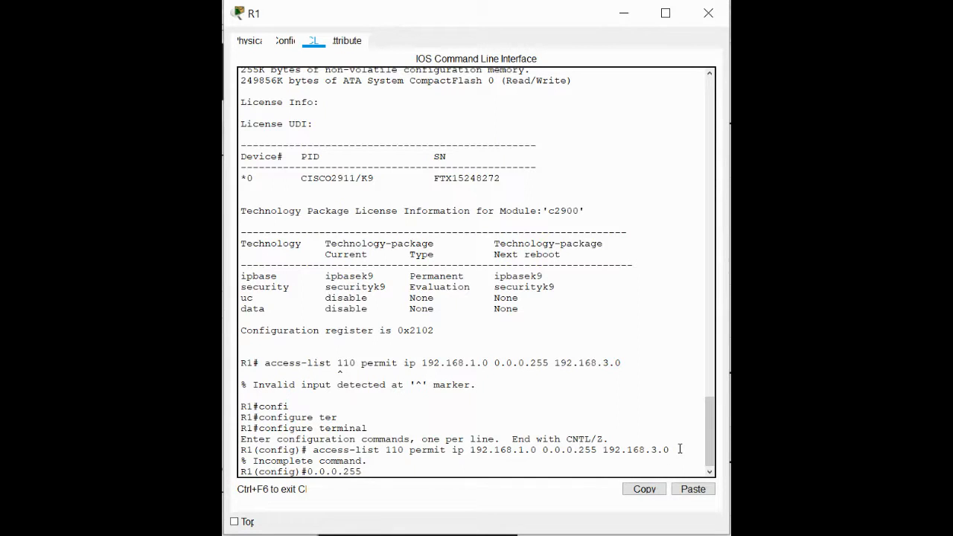
{"action": "left_click", "coordinate": [664, 12]}
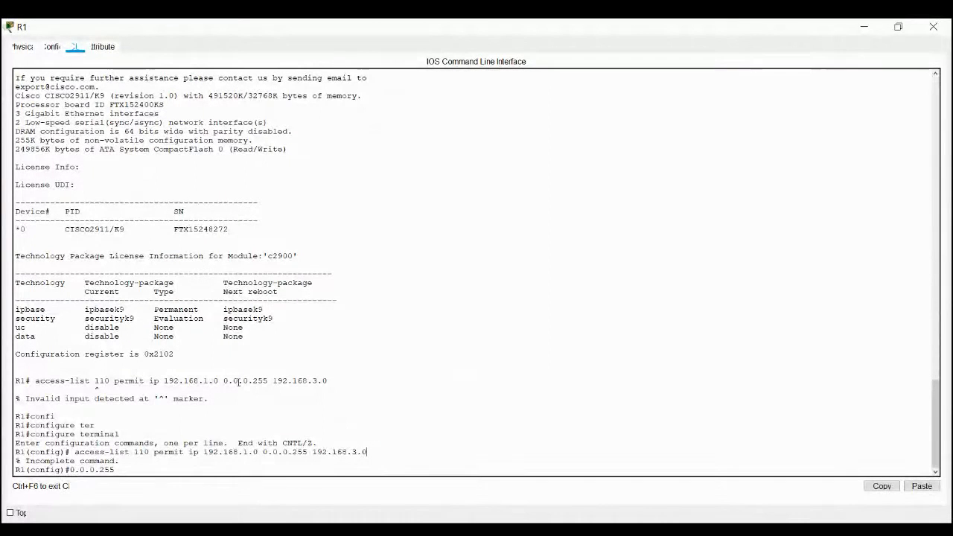
Clear the leftover wildcard text 0.0.0.255 from R1's global configuration prompt.
{"action": "left_click_drag", "start_coordinate": [116, 469], "coordinate": [70, 469]}
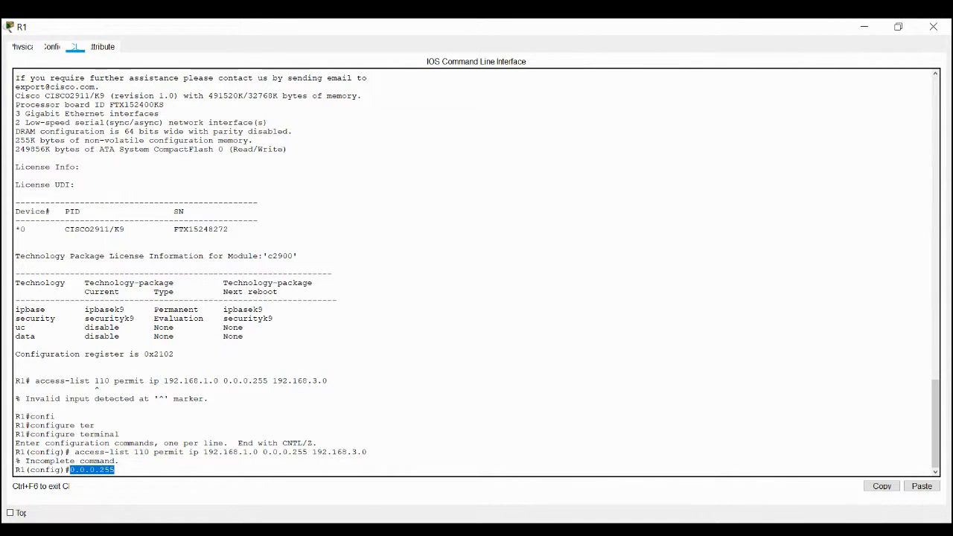
{"action": "key", "text": "alt+Tab"}
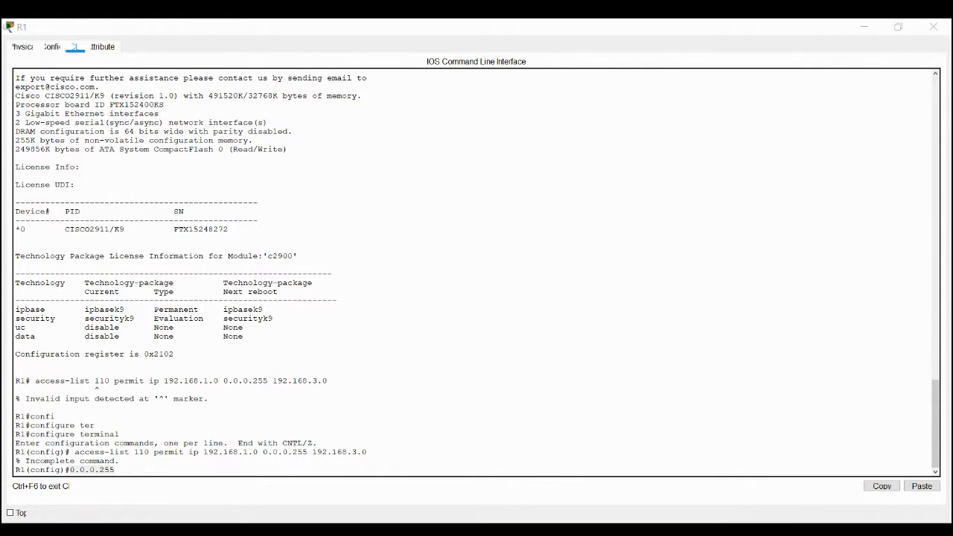
{"action": "key", "text": "alt+Tab"}
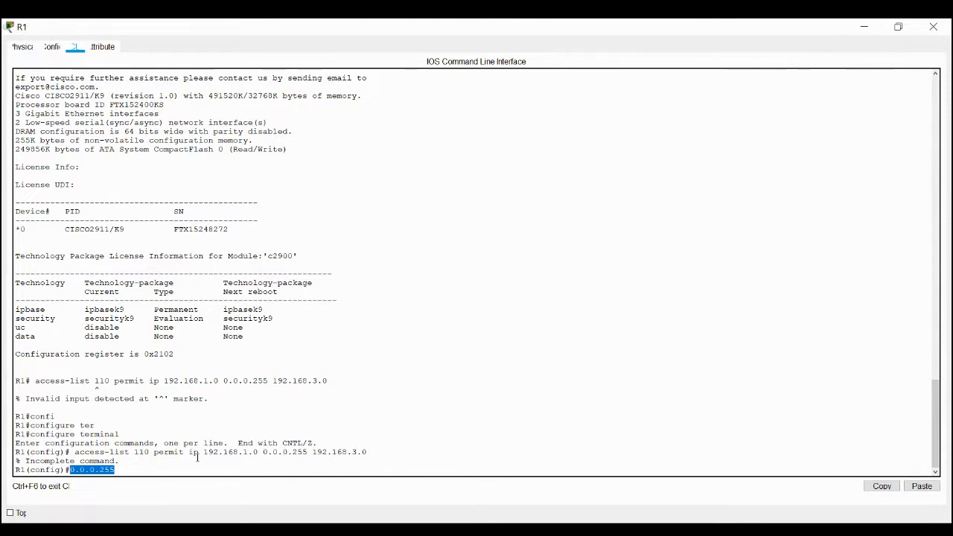
{"action": "key", "text": "BackSpace"}
{"action": "key", "text": "BackSpace"}
{"action": "key", "text": "BackSpace"}
{"action": "key", "text": "BackSpace"}
{"action": "key", "text": "BackSpace"}
{"action": "key", "text": "BackSpace"}
{"action": "key", "text": "BackSpace"}
{"action": "key", "text": "BackSpace"}
{"action": "key", "text": "BackSpace"}
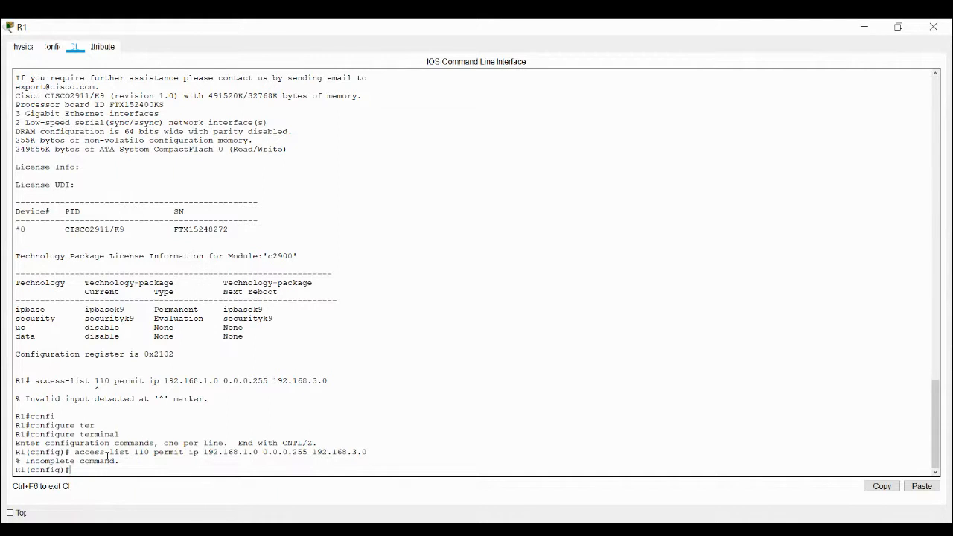
Reuse the earlier access-list 110 command, complete it with destination wildcard 0.0.0.255, and run it for 192.168.1.0 to 192.168.3.0.
{"action": "left_click_drag", "start_coordinate": [75, 451], "coordinate": [368, 452]}
{"action": "key", "text": "ctrl+c"}
{"action": "right_click", "coordinate": [357, 451]}
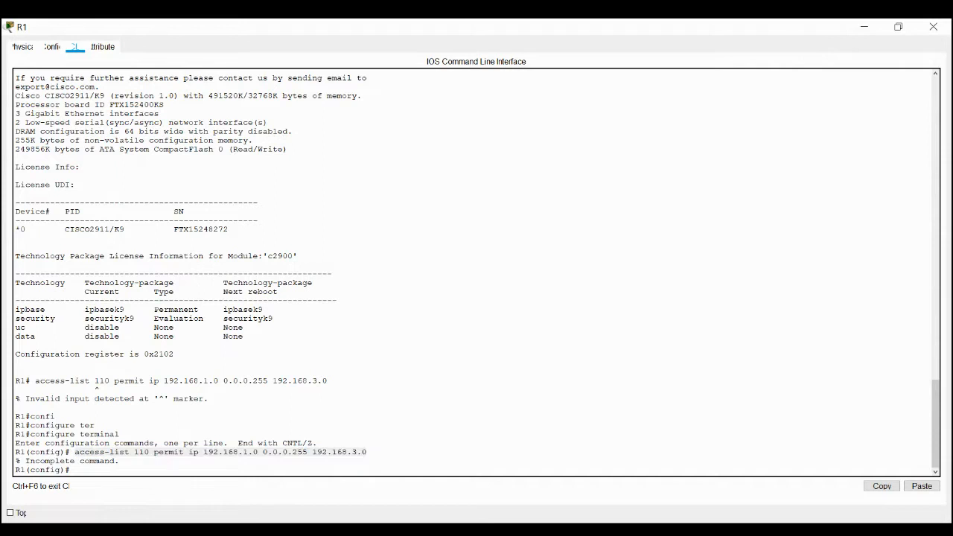
{"action": "left_click", "coordinate": [78, 471]}
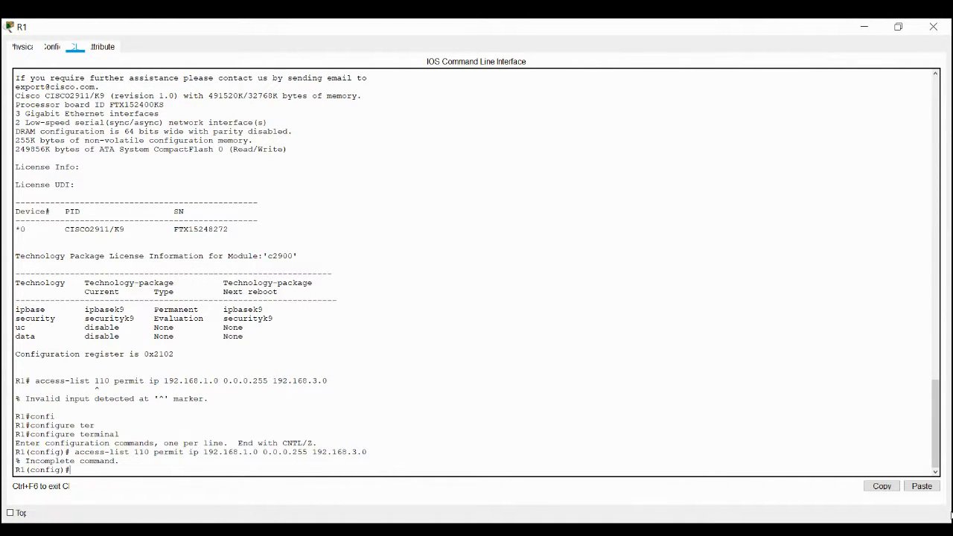
{"action": "left_click", "coordinate": [922, 487]}
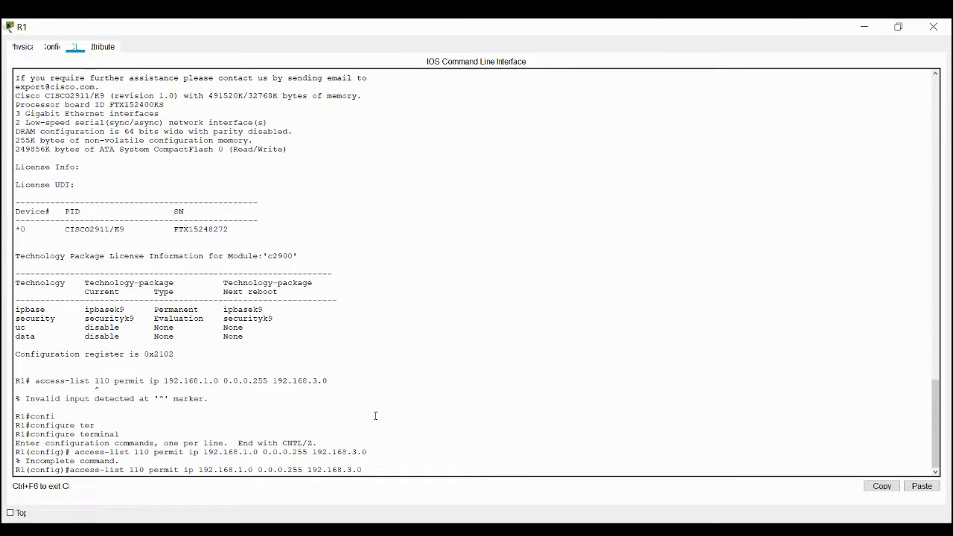
{"action": "type", "text": "0.0.255"}
{"action": "key", "text": "Return"}
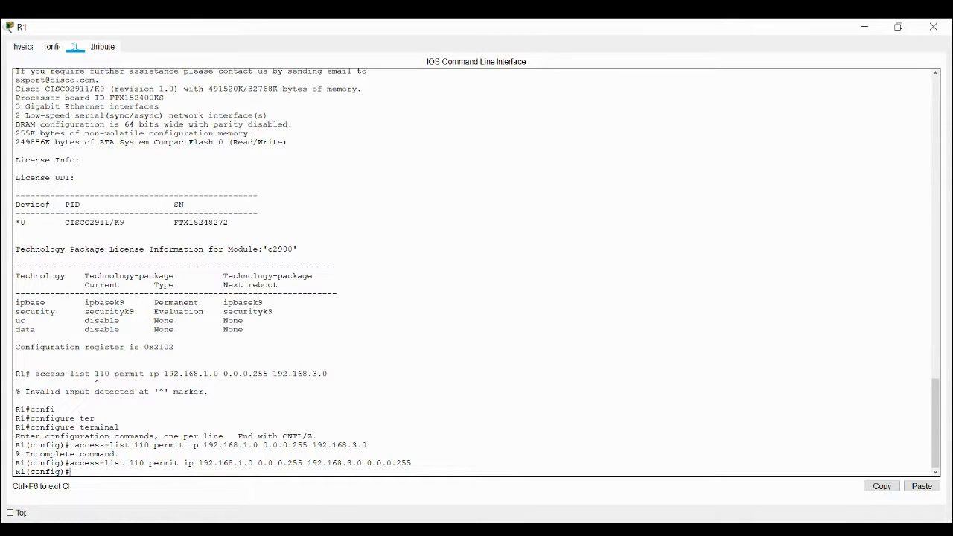
Create ISAKMP policy 10 with crypto isakmp policy 10 and set its encryption to aes.
{"action": "left_click", "coordinate": [289, 530]}
{"action": "left_click", "coordinate": [380, 481]}
{"action": "left_click", "coordinate": [922, 486]}
{"action": "key", "text": "Return"}
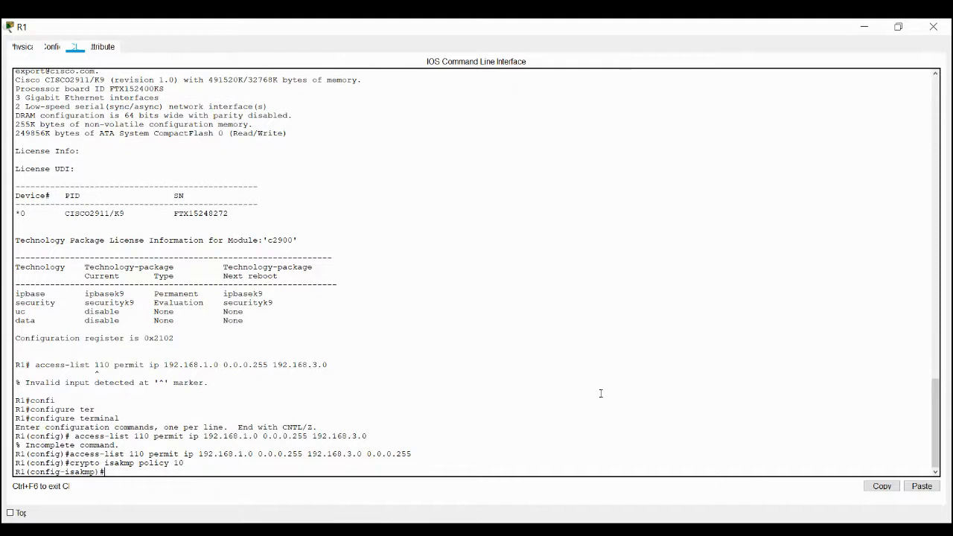
{"action": "type", "text": "encr"}
{"action": "key", "text": "Tab"}
{"action": "type", "text": "aes"}
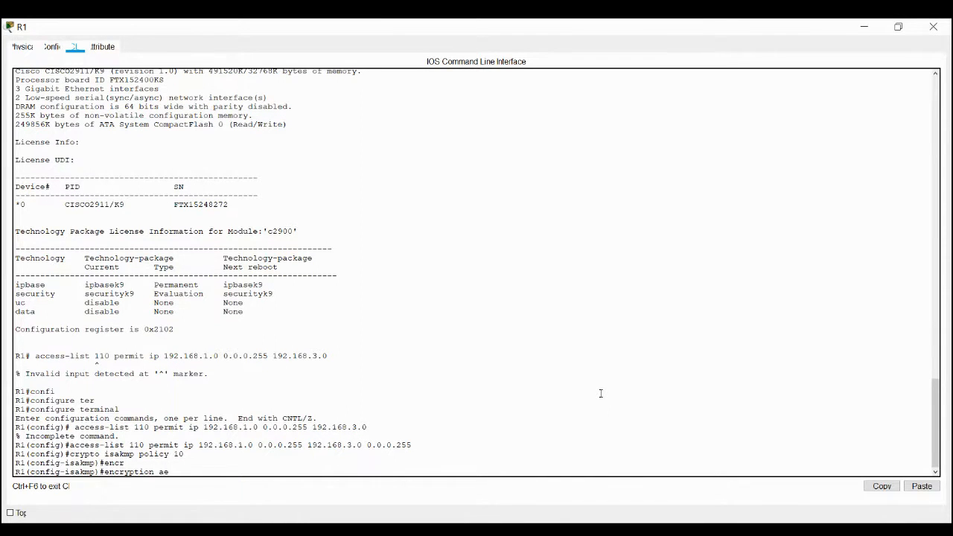
{"action": "key", "text": "Return"}
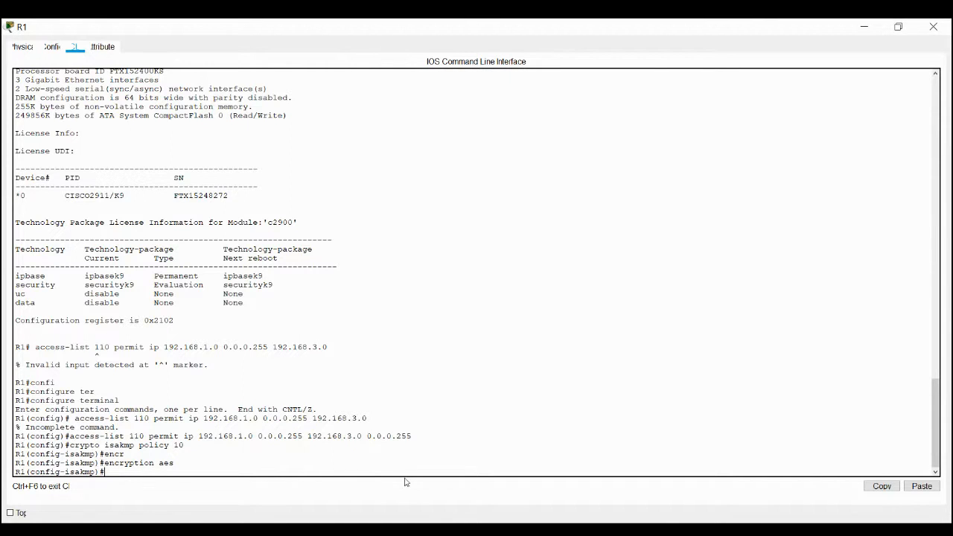
Set the authentication method of ISAKMP policy 10 to pre-share.
{"action": "type", "text": "authe"}
{"action": "key", "text": "Tab"}
{"action": "type", "text": "p"}
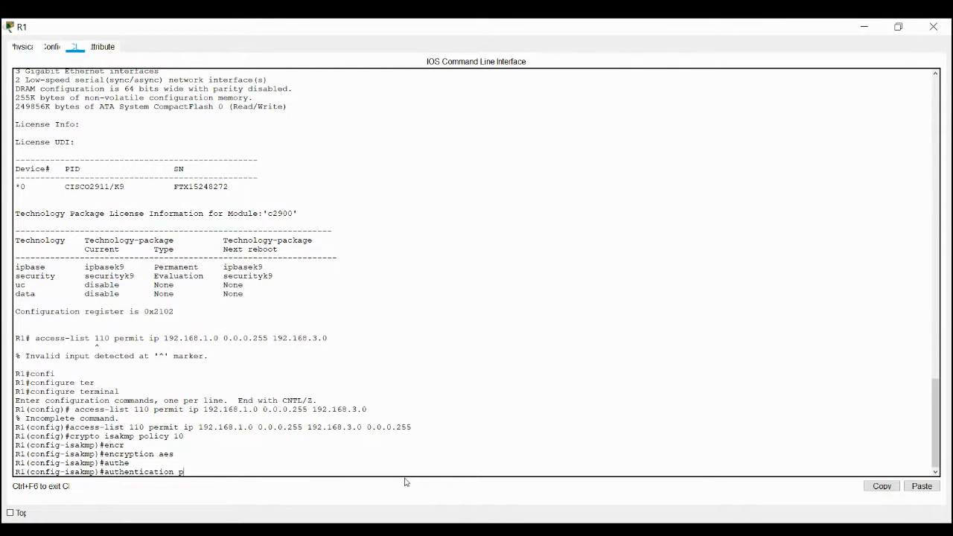
{"action": "type", "text": "re-share"}
{"action": "key", "text": "Return"}
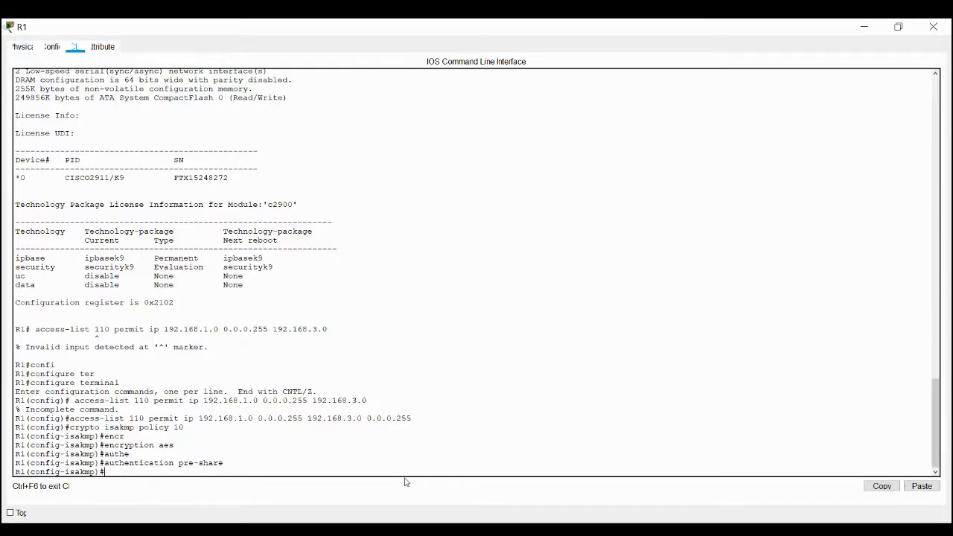
Assign Diffie-Hellman group 2 to ISAKMP policy 10 and return to global configuration mode.
{"action": "type", "text": "group 2"}
{"action": "key", "text": "Return"}
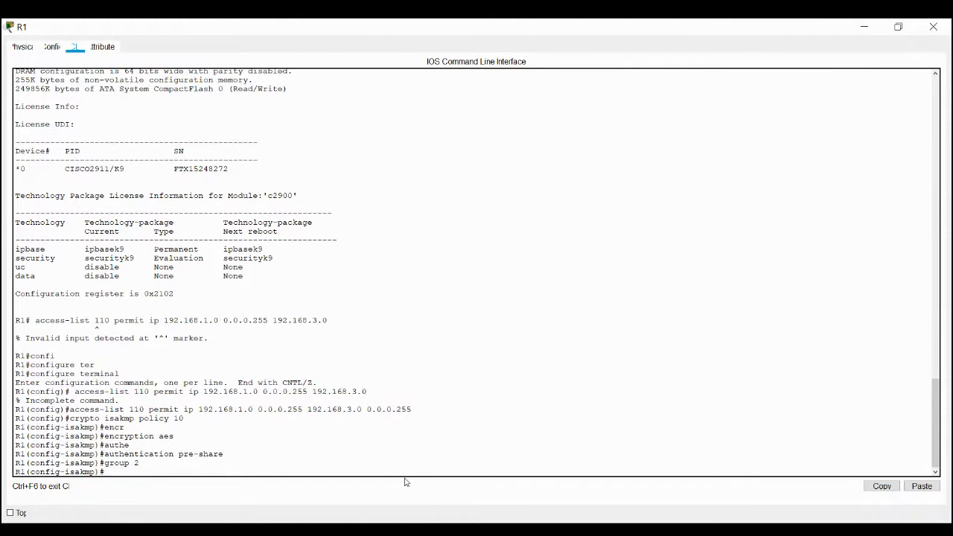
{"action": "type", "text": "exit"}
{"action": "key", "text": "Return"}
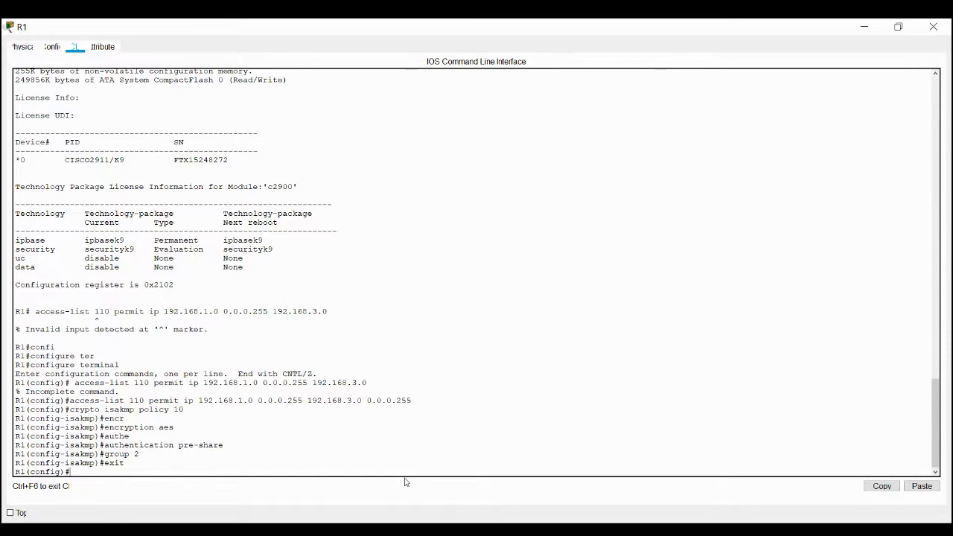
Define the ISAKMP pre-shared key for peer address 10.2.2.2 with the crypto isakmp key command.
{"action": "type", "text": "crypto isakmp key cisco address"}
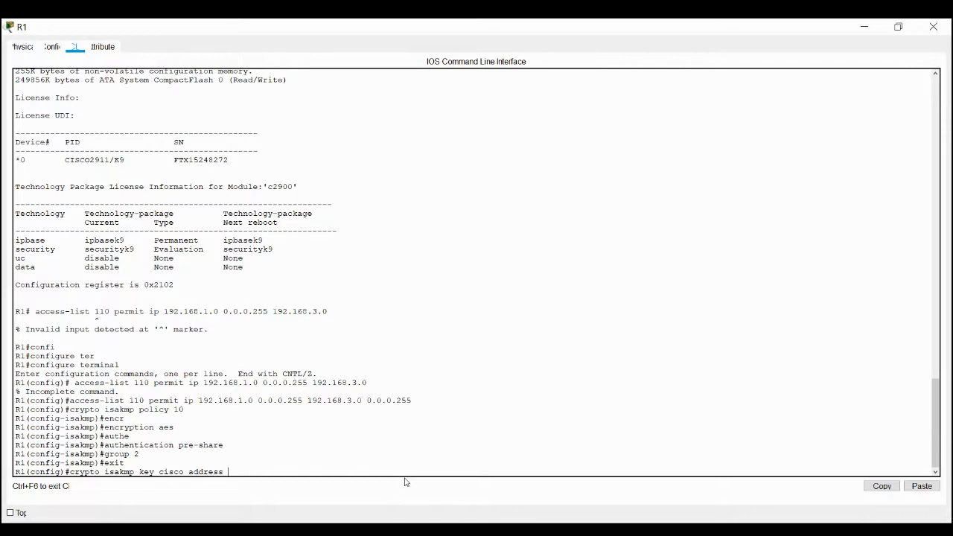
{"action": "type", "text": " 10.2.2.2"}
{"action": "key", "text": "Return"}
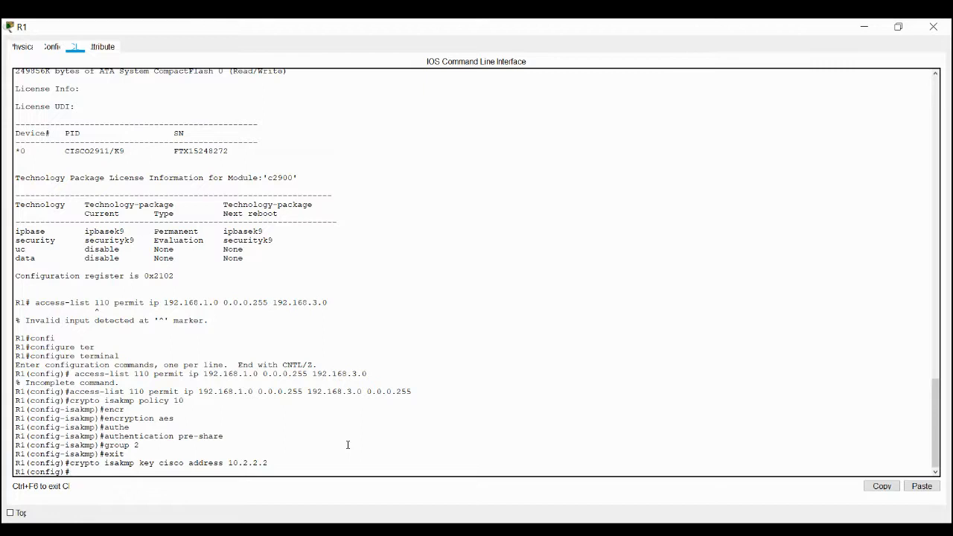
Create the IPsec transform set vpn-set using esp-3des and esp-sha-hmac.
{"action": "type", "text": "crypto ips"}
{"action": "key", "text": "Tab"}
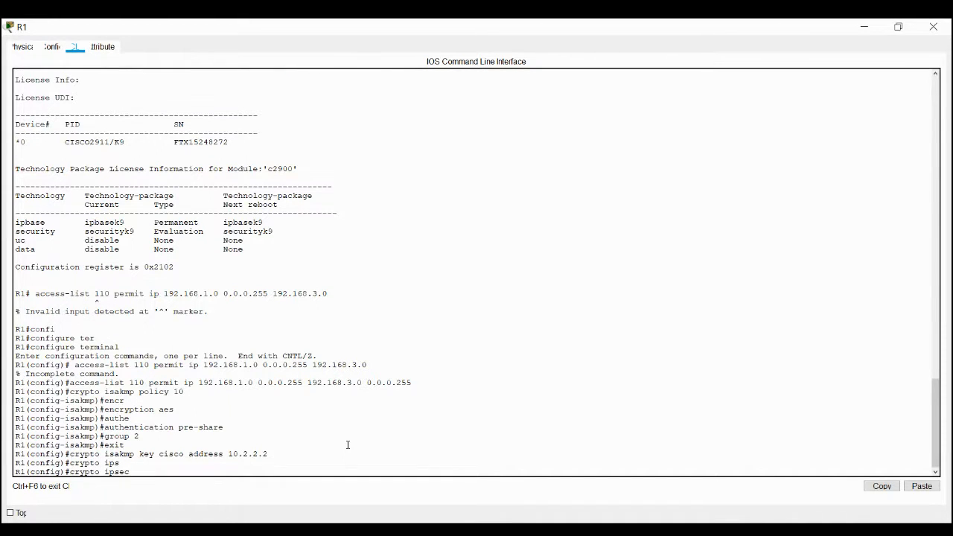
{"action": "type", "text": "trans"}
{"action": "key", "text": "Tab"}
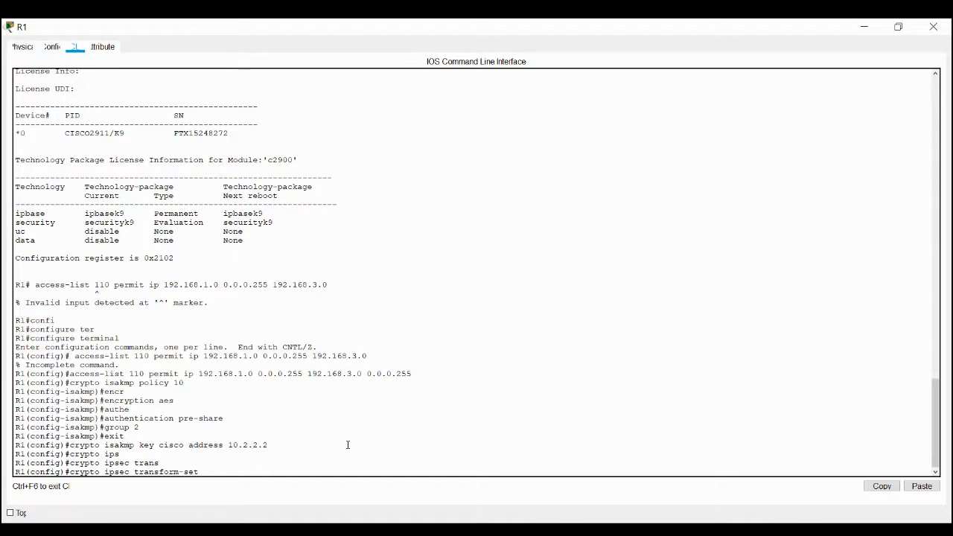
{"action": "type", "text": "vpn-set esp-3des esp-sha"}
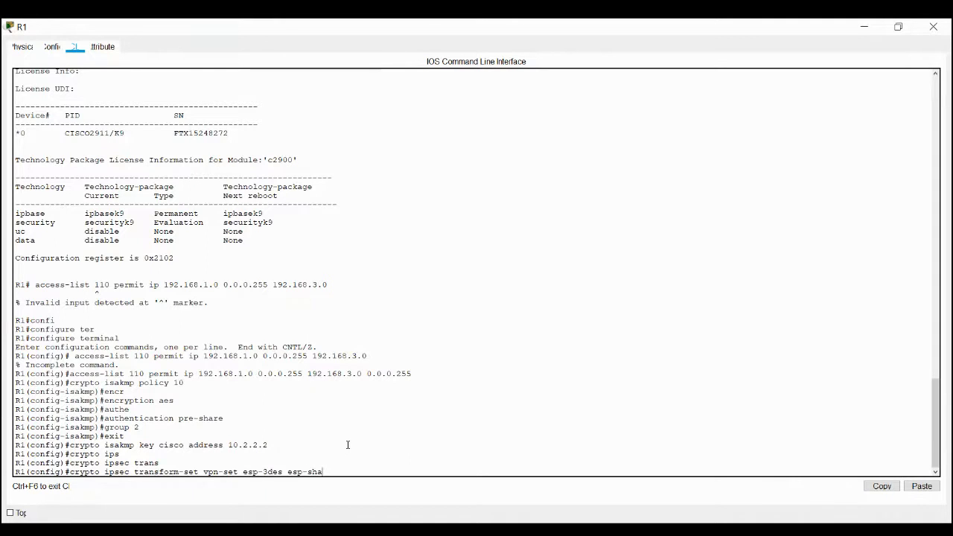
{"action": "type", "text": "-hmac"}
{"action": "key", "text": "Return"}
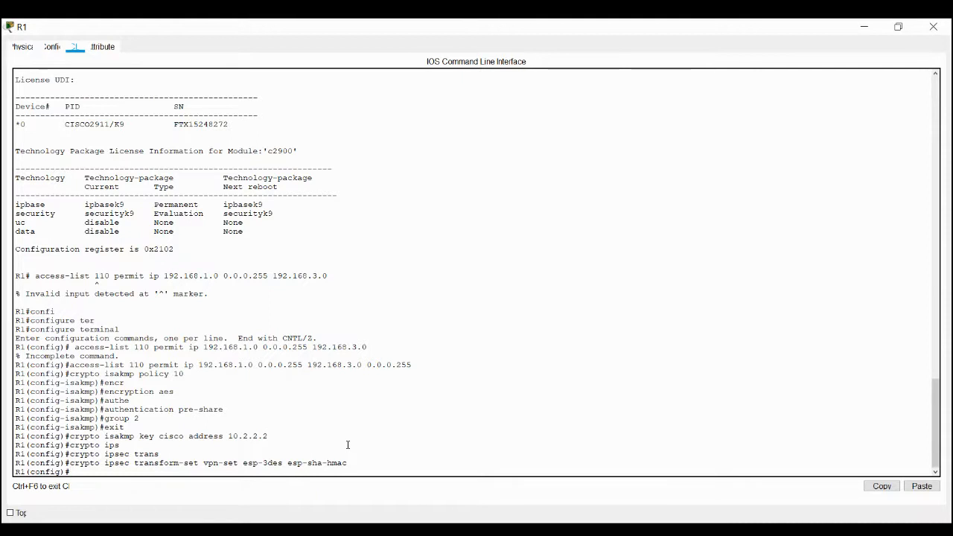
Create the crypto map vpn-map with sequence number 10 and type ipsec-isakmp.
{"action": "type", "text": "crypt"}
{"action": "key", "text": "Tab"}
{"action": "type", "text": "m"}
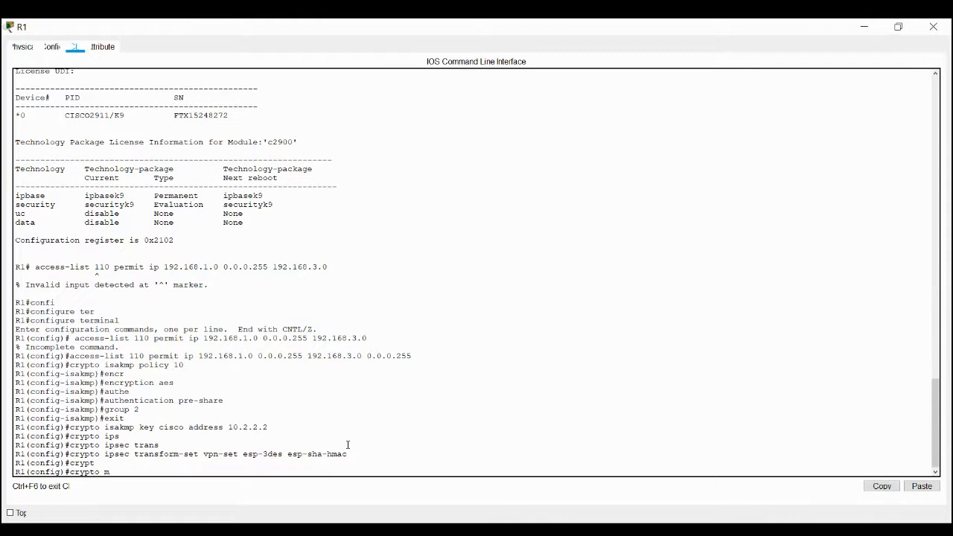
{"action": "type", "text": "ap"}
{"action": "type", "text": "vpn-map 10 ipsec-"}
{"action": "type", "text": "isakmp"}
{"action": "key", "text": "Return"}
{"action": "key", "text": "Up"}
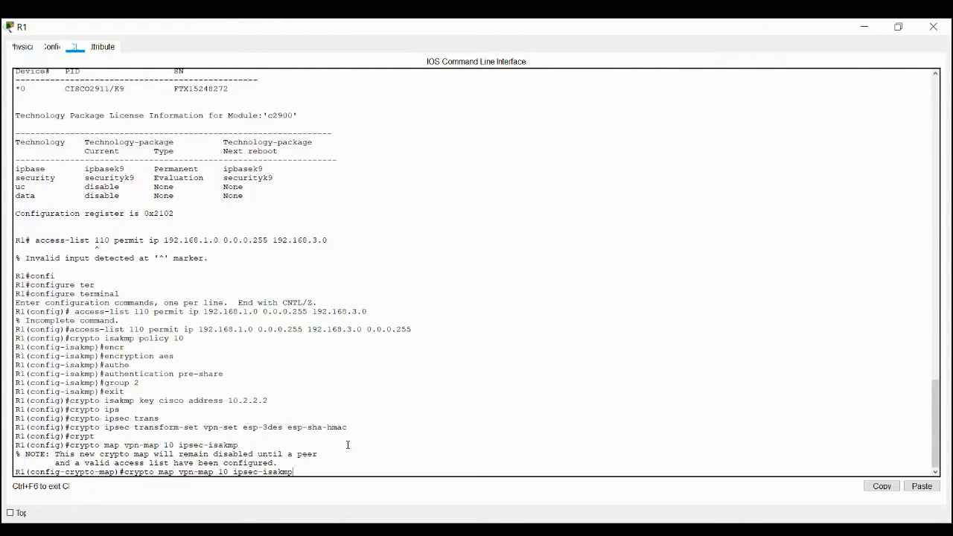
{"action": "key", "text": "BackSpace"}
{"action": "key", "text": "BackSpace"}
{"action": "key", "text": "BackSpace"}
{"action": "key", "text": "BackSpace"}
{"action": "key", "text": "BackSpace"}
{"action": "key", "text": "BackSpace"}
{"action": "key", "text": "BackSpace"}
{"action": "key", "text": "BackSpace"}
{"action": "key", "text": "BackSpace"}
{"action": "key", "text": "BackSpace"}
{"action": "key", "text": "BackSpace"}
{"action": "key", "text": "BackSpace"}
{"action": "key", "text": "BackSpace"}
{"action": "key", "text": "BackSpace"}
{"action": "key", "text": "BackSpace"}
{"action": "key", "text": "BackSpace"}
{"action": "key", "text": "BackSpace"}
{"action": "key", "text": "BackSpace"}
{"action": "key", "text": "BackSpace"}
{"action": "key", "text": "BackSpace"}
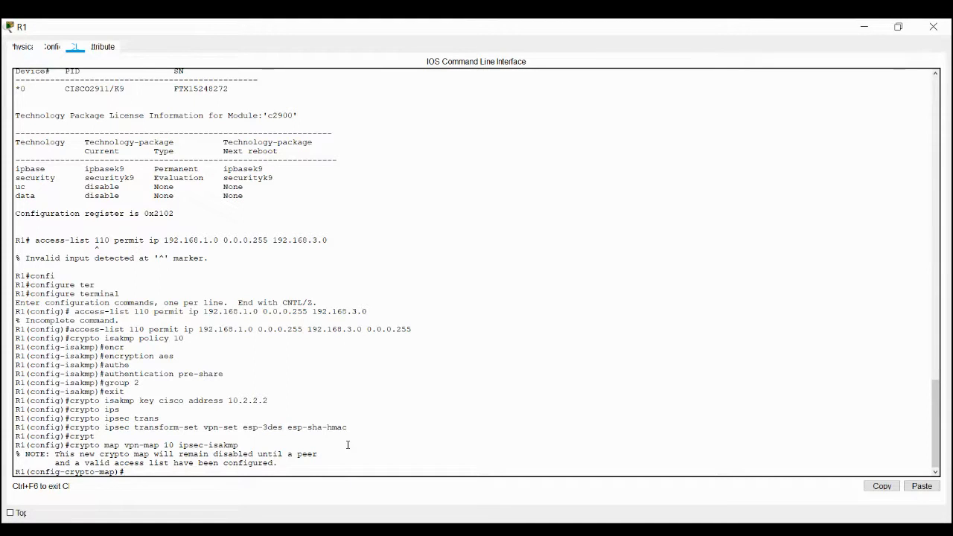
{"action": "type", "text": "descr"}
Add the description "VPN connection to R3" to the crypto map vpn-map.
{"action": "key", "text": "Tab"}
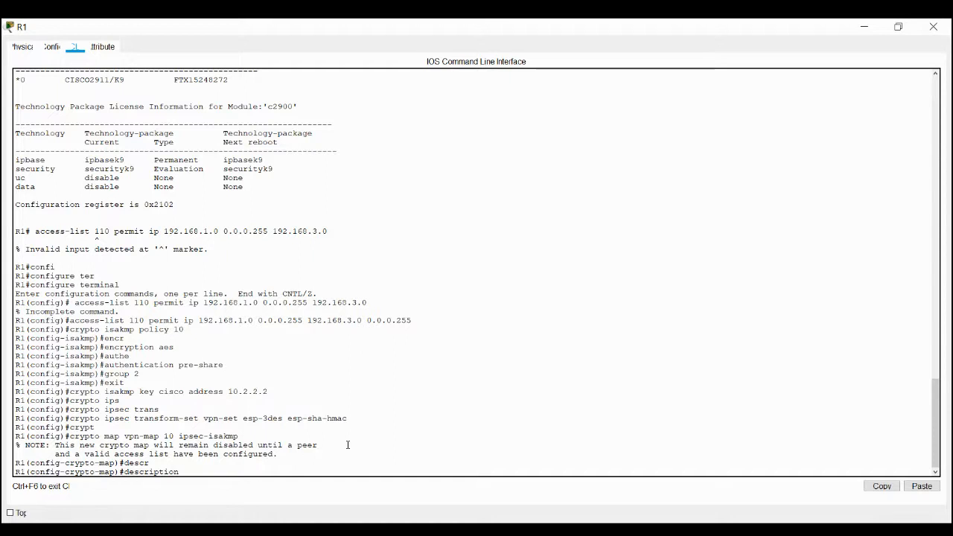
{"action": "type", "text": "VPN connection to R3"}
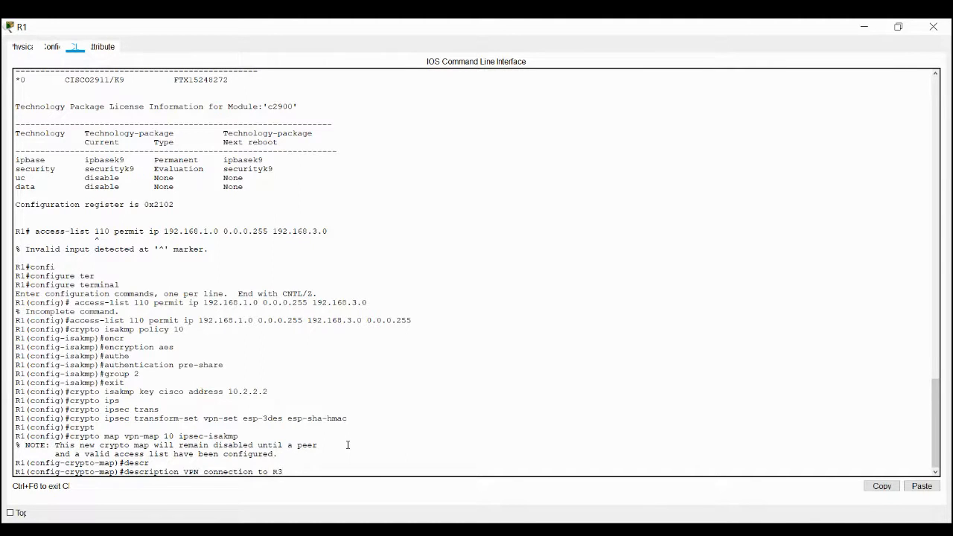
{"action": "key", "text": "Return"}
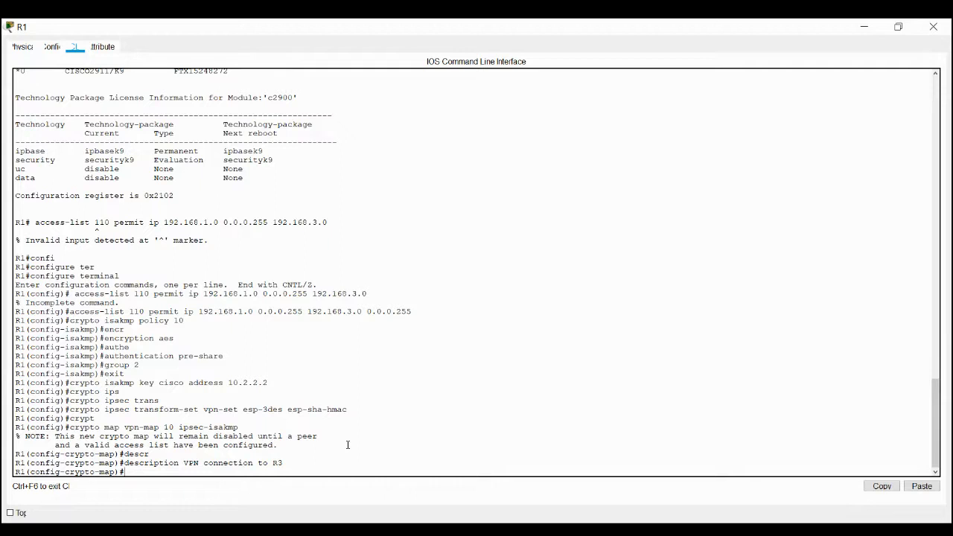
Set the crypto map's peer address to 10.2.2.2.
{"action": "type", "text": "set peer"}
{"action": "type", "text": "10.2.2.2"}
{"action": "key", "text": "Return"}
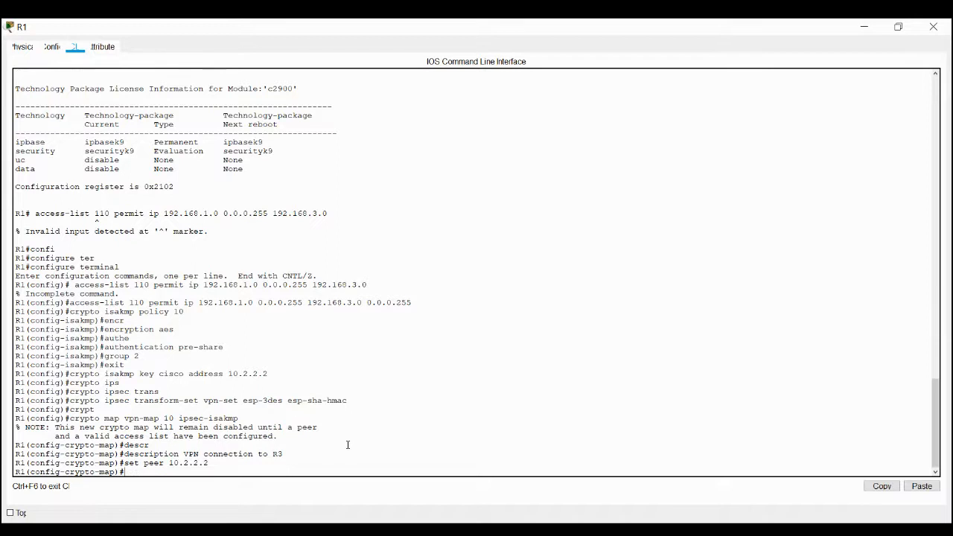
Assign the transform set vpn-set to the crypto map.
{"action": "type", "text": "set tr"}
{"action": "key", "text": "Tab"}
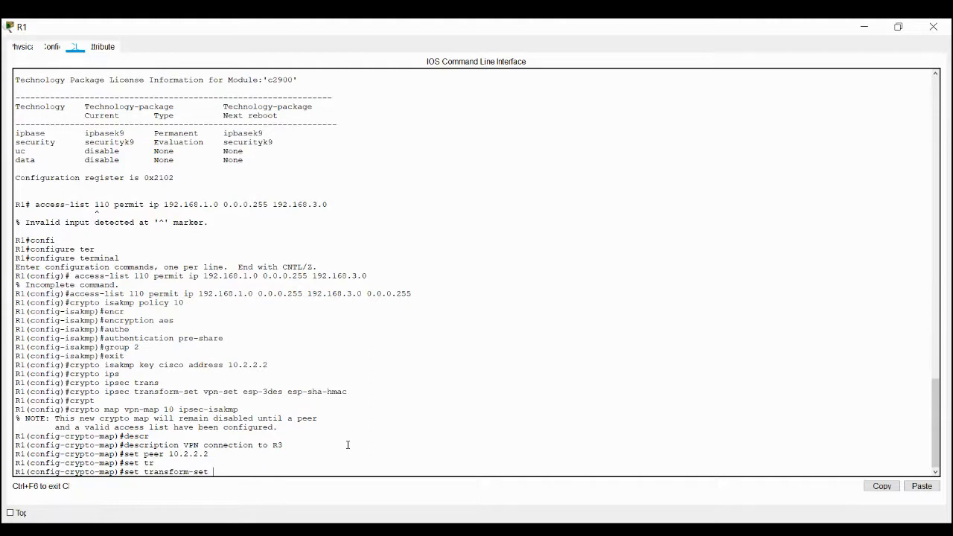
{"action": "type", "text": "vpn-set"}
{"action": "key", "text": "Return"}
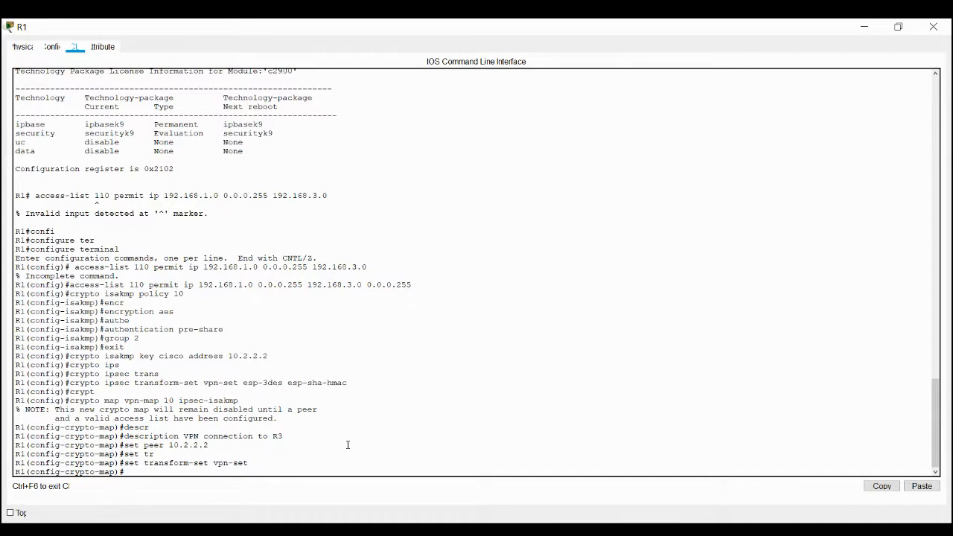
Match the crypto map to access list 110 and return to global configuration mode.
{"action": "type", "text": "match address 110"}
{"action": "key", "text": "Return"}
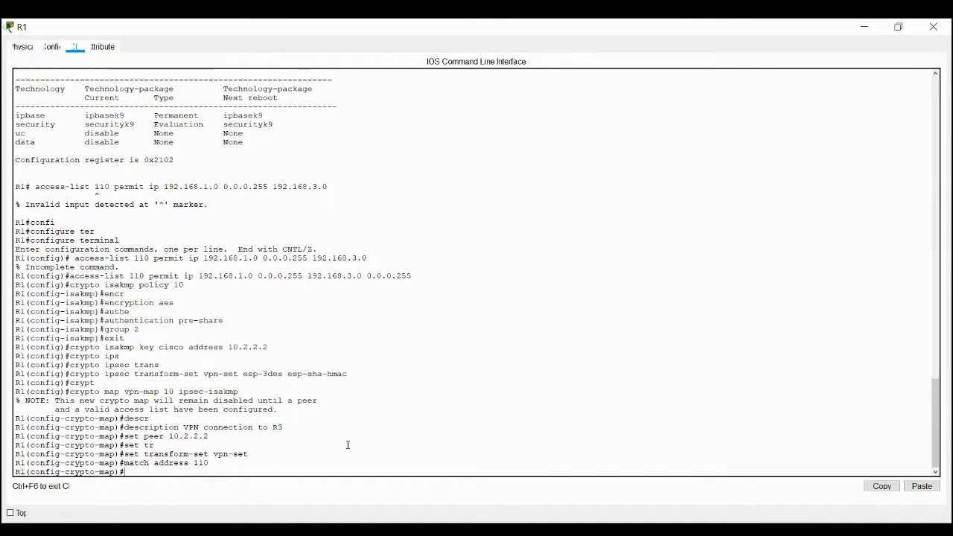
{"action": "type", "text": "exit"}
{"action": "key", "text": "Return"}
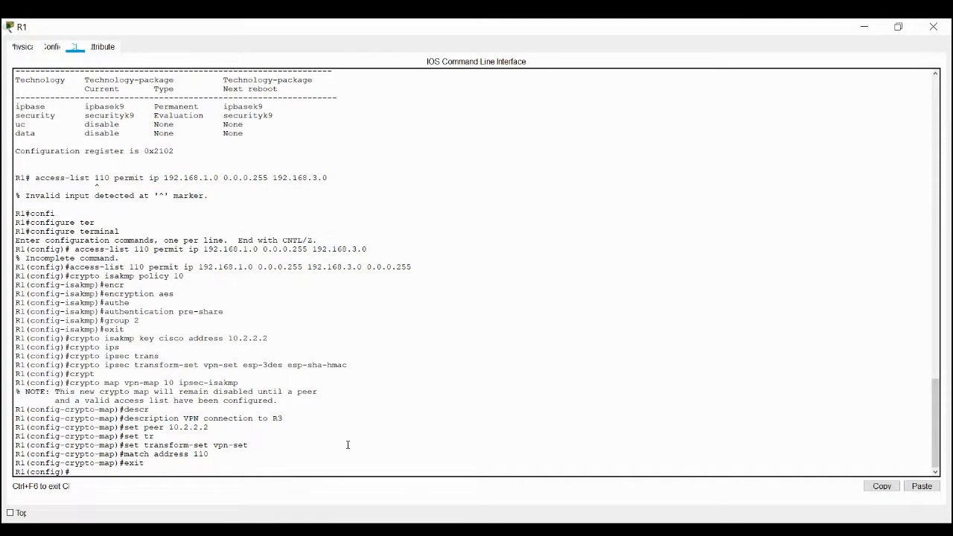
Apply the crypto map vpn-map to interface s0/0/0 on R1.
{"action": "type", "text": "interf"}
{"action": "key", "text": "Tab"}
{"action": "type", "text": "s0"}
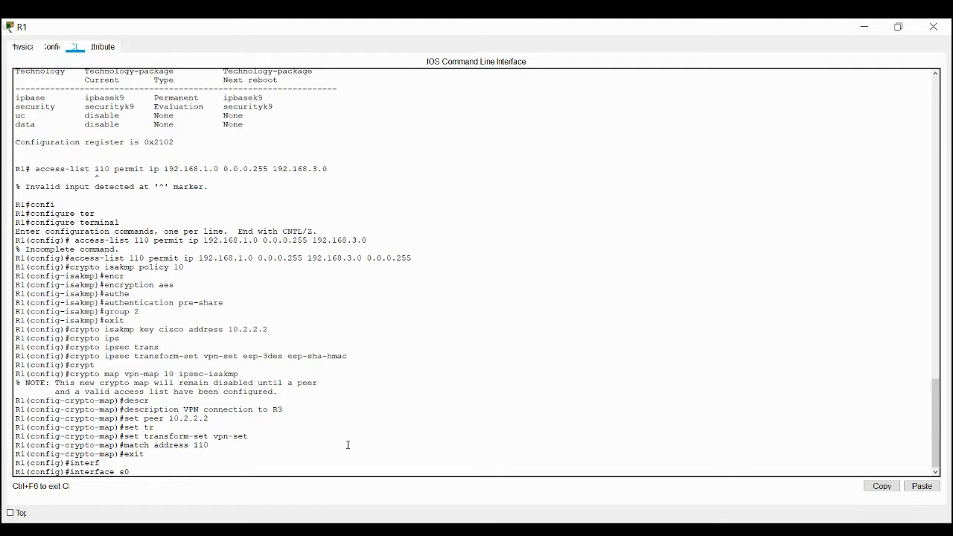
{"action": "type", "text": "/0/0"}
{"action": "key", "text": "Return"}
{"action": "type", "text": "cr"}
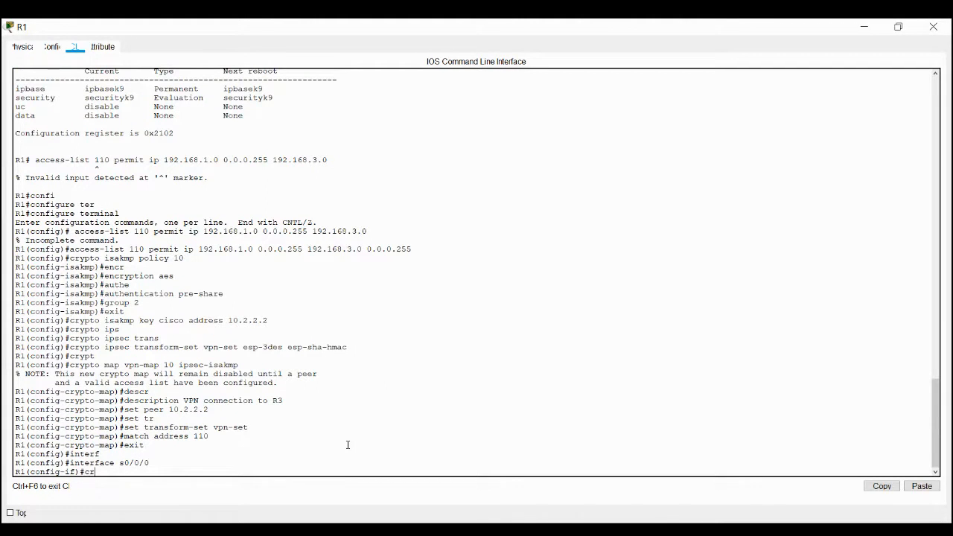
{"action": "type", "text": "yp"}
{"action": "key", "text": "Tab"}
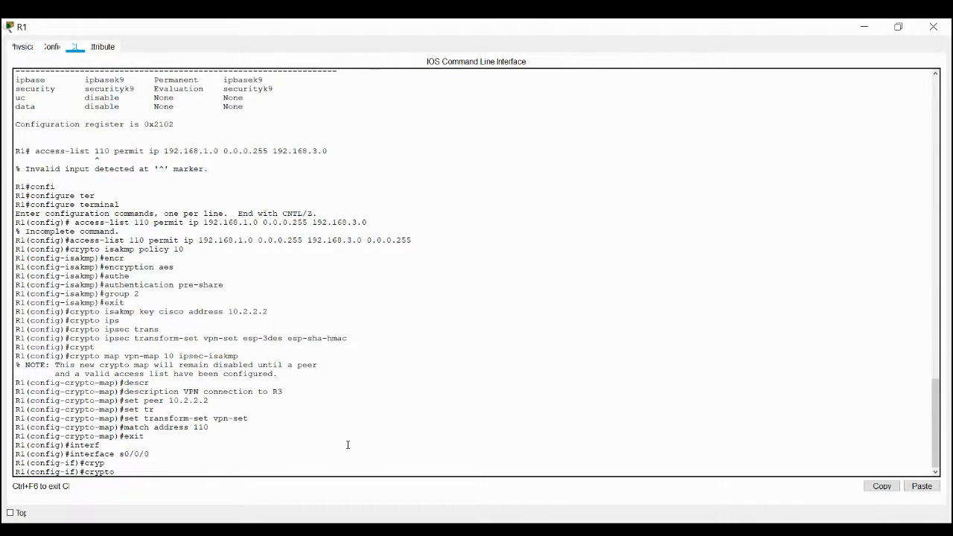
{"action": "type", "text": "map vpn-map"}
{"action": "key", "text": "Return"}
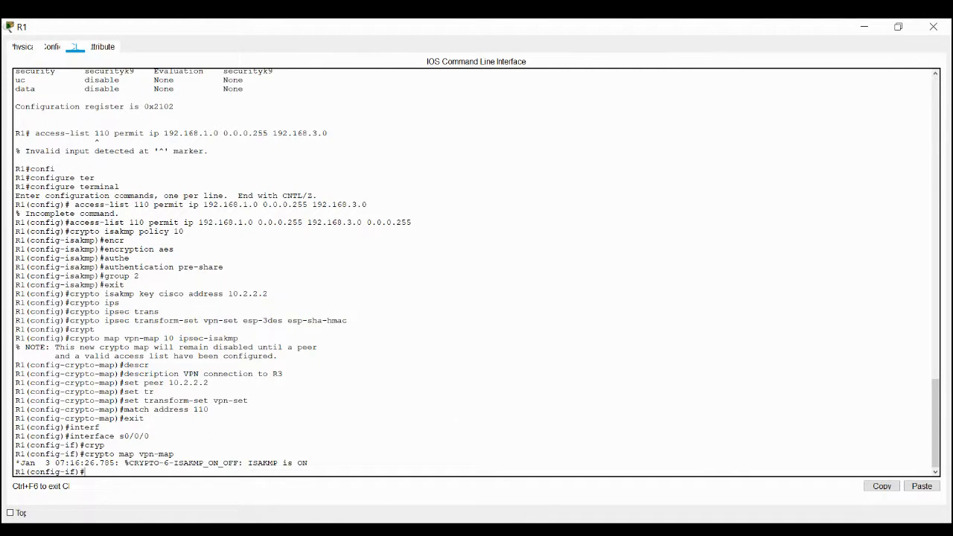
Switch to R3's command line, log in with the console password and enter privileged EXEC mode with the enable password.
{"action": "key", "text": "alt+Tab"}
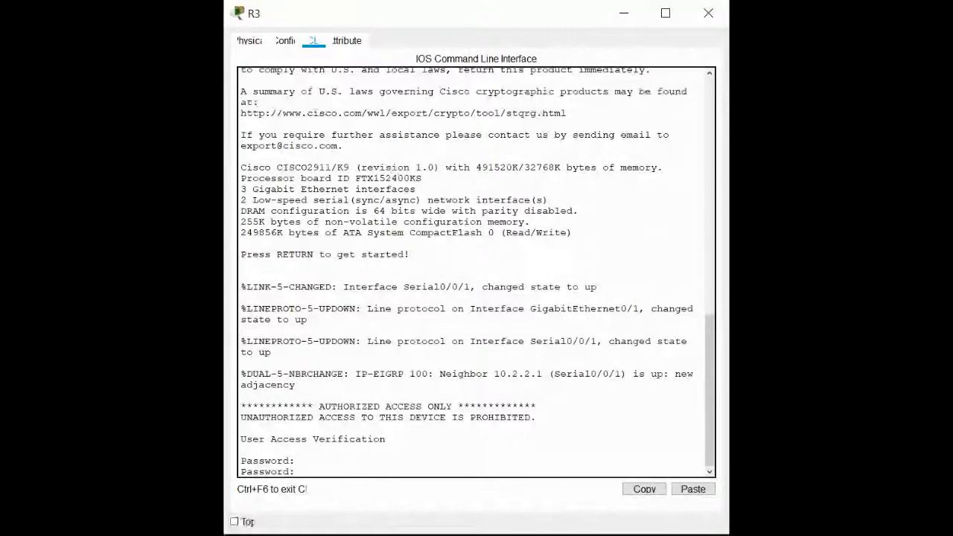
{"action": "key", "text": "Return"}
{"action": "type", "text": "en"}
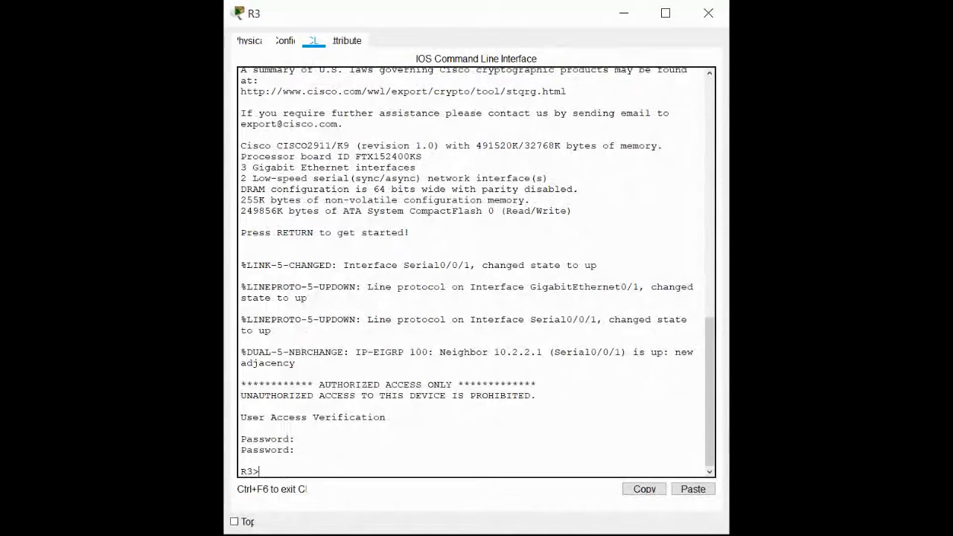
{"action": "key", "text": "Return"}
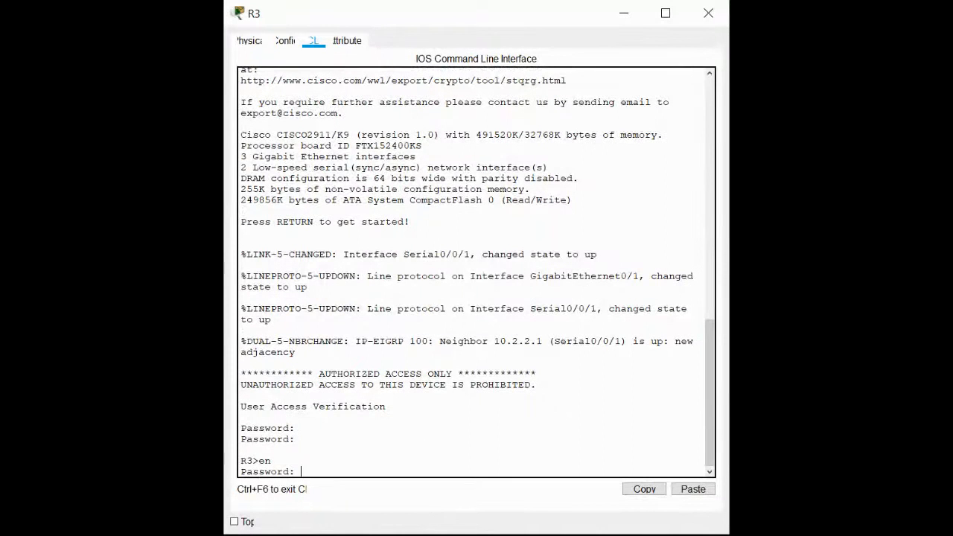
{"action": "key", "text": "Return"}
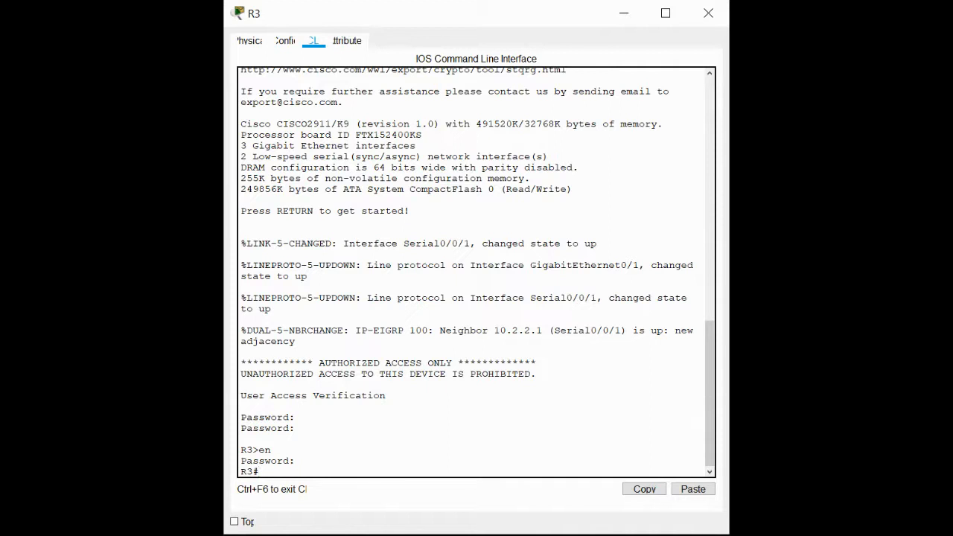
Enter global configuration mode on R3 and try to create ISAKMP policy 10.
{"action": "type", "text": "config t"}
{"action": "key", "text": "Return"}
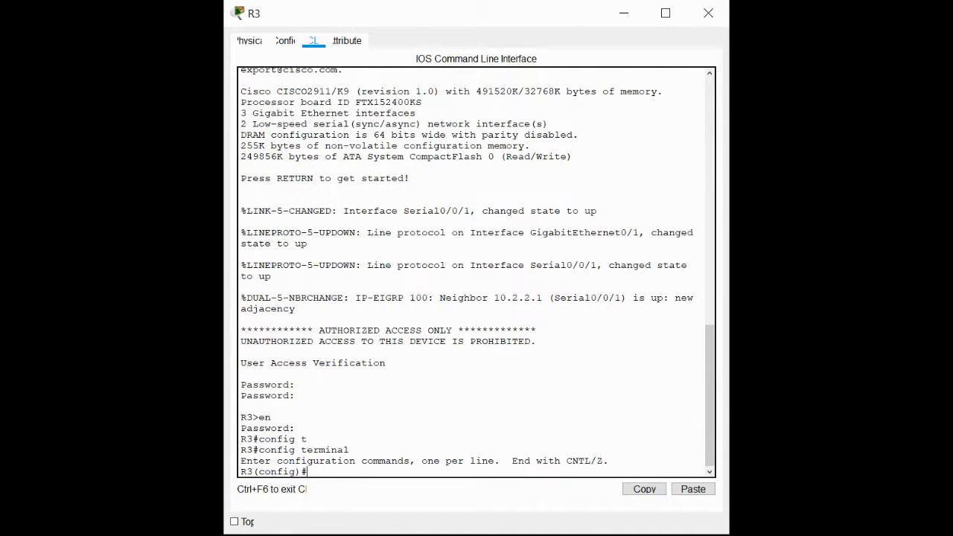
{"action": "type", "text": "cryp"}
{"action": "key", "text": "Tab"}
{"action": "type", "text": "i"}
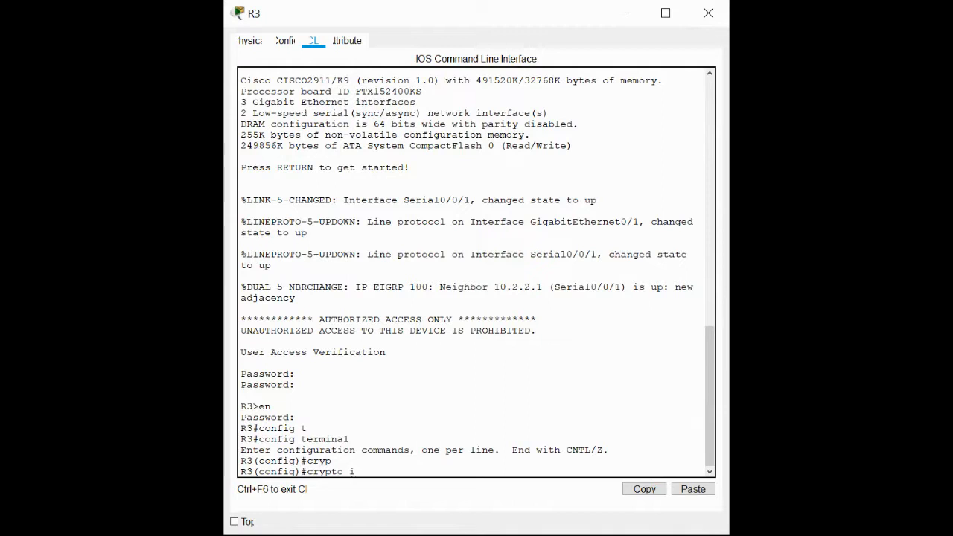
{"action": "type", "text": "sa"}
{"action": "key", "text": "Tab"}
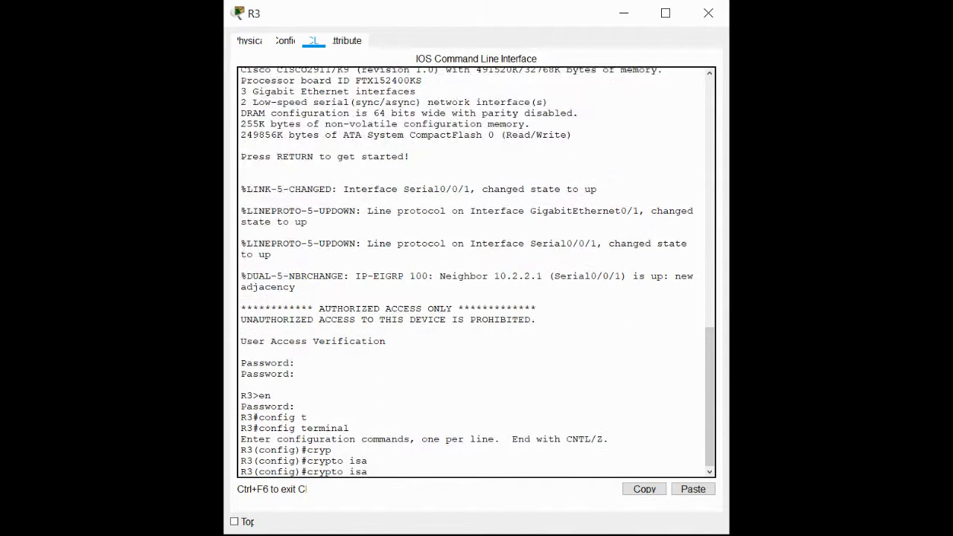
{"action": "type", "text": "kmp policy 10"}
{"action": "key", "text": "Return"}
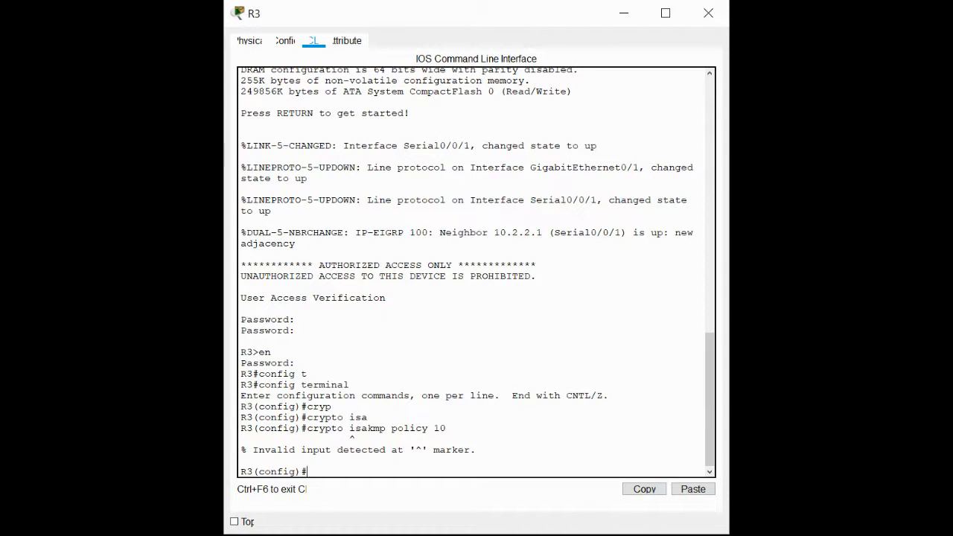
Return to privileged EXEC mode and examine R3's version output down to the technology package licenses.
{"action": "type", "text": "exit"}
{"action": "key", "text": "Return"}
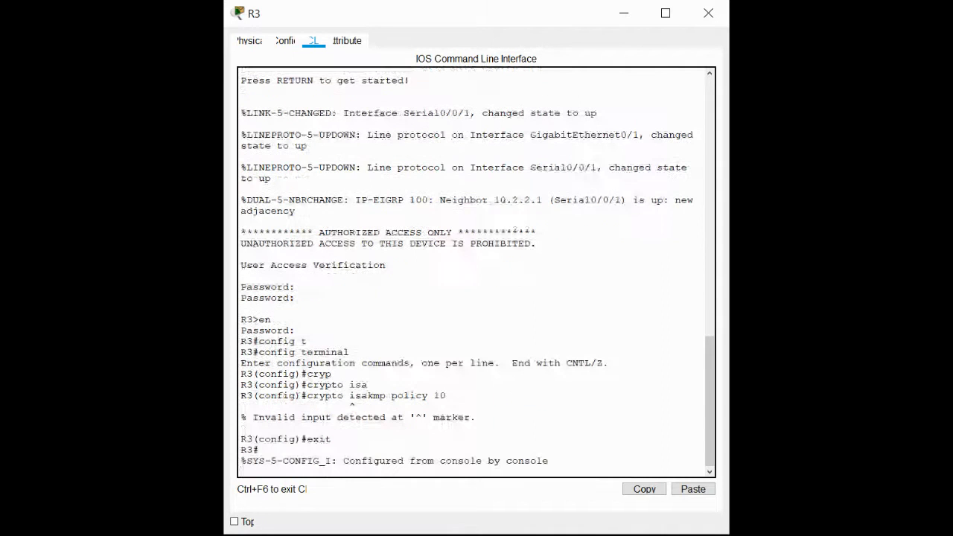
{"action": "type", "text": "sh ver"}
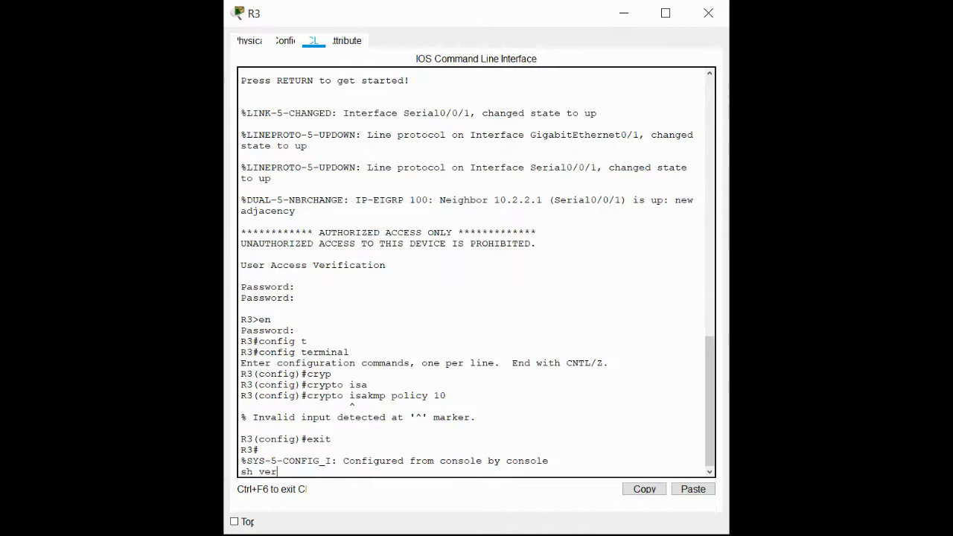
{"action": "key", "text": "Return"}
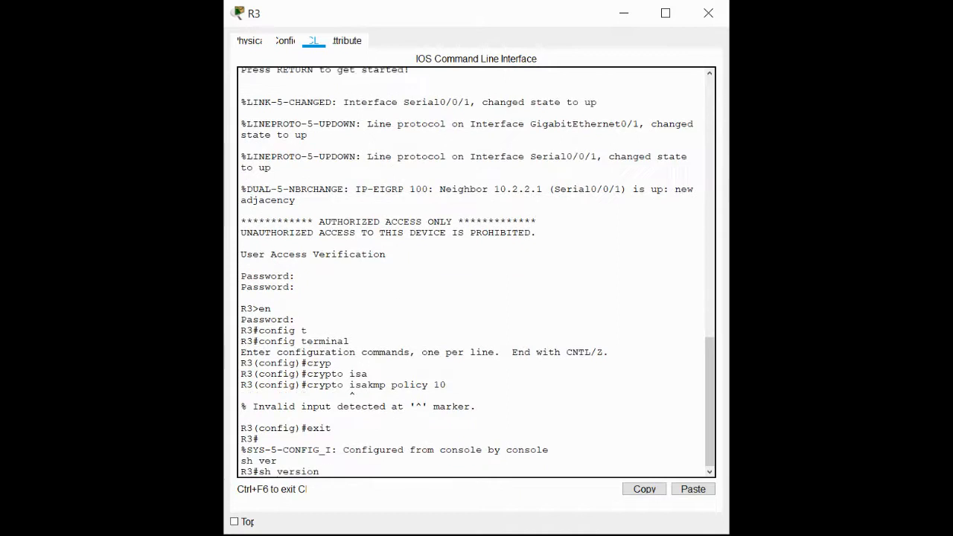
{"action": "key", "text": "space"}
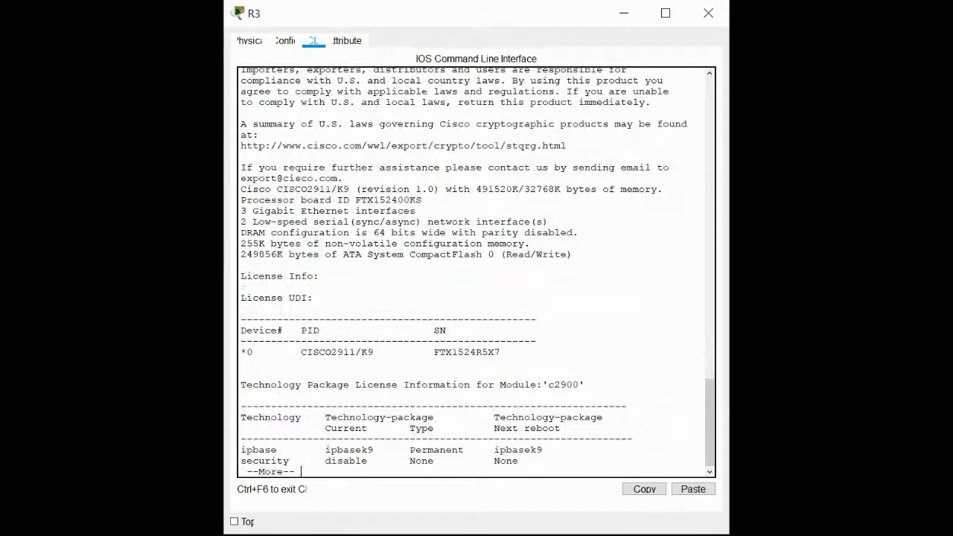
{"action": "key", "text": "space"}
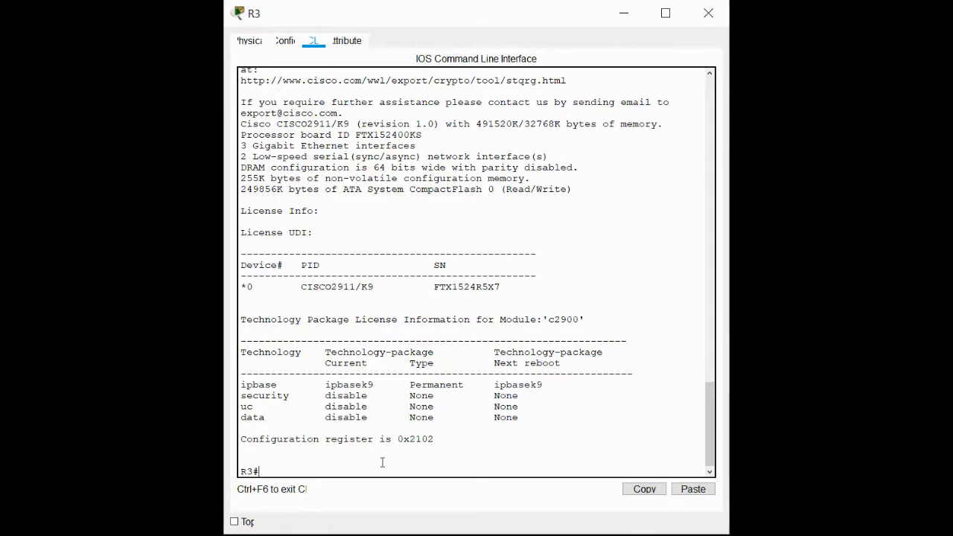
Enable the securityk9 technology package for module c2900 from global configuration mode and accept the license agreement.
{"action": "type", "text": "config t"}
{"action": "key", "text": "Return"}
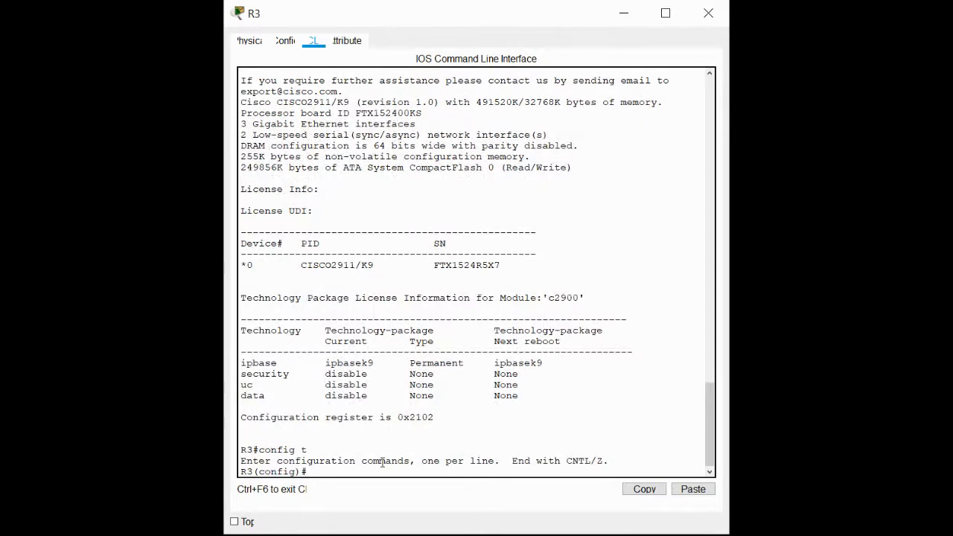
{"action": "left_click", "coordinate": [691, 490]}
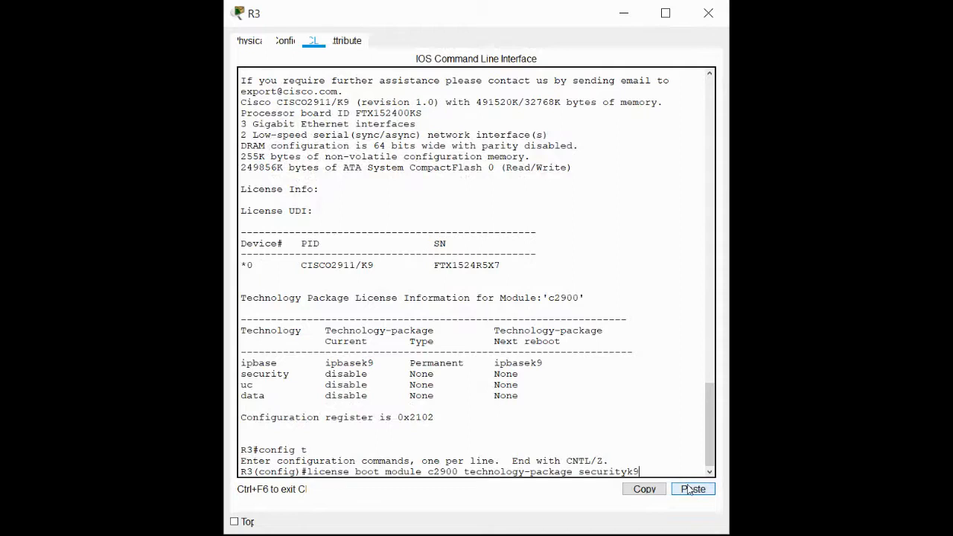
{"action": "key", "text": "Return"}
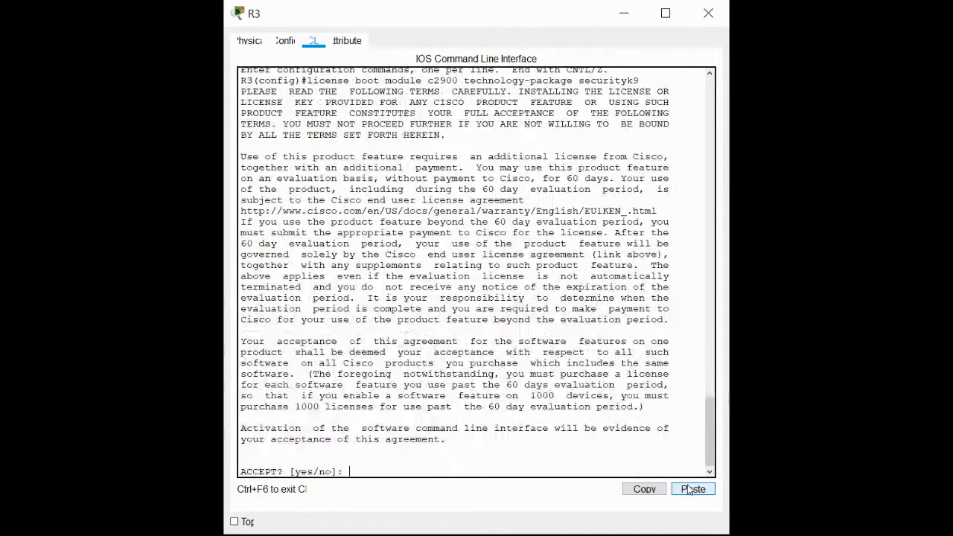
{"action": "type", "text": "y"}
{"action": "key", "text": "Return"}
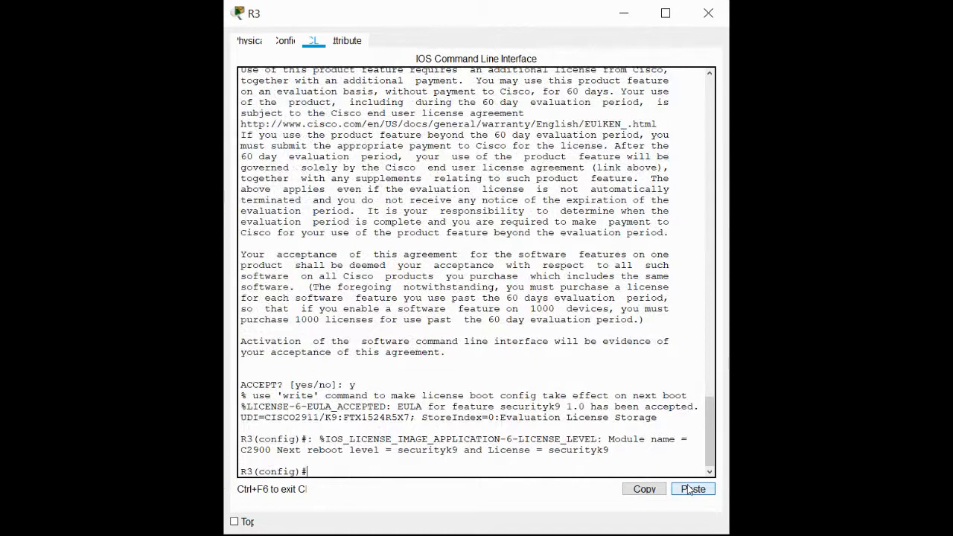
Try again to create ISAKMP policy 10 on R3 before reloading the router.
{"action": "key", "text": "Up"}
{"action": "key", "text": "Up"}
{"action": "key", "text": "Up"}
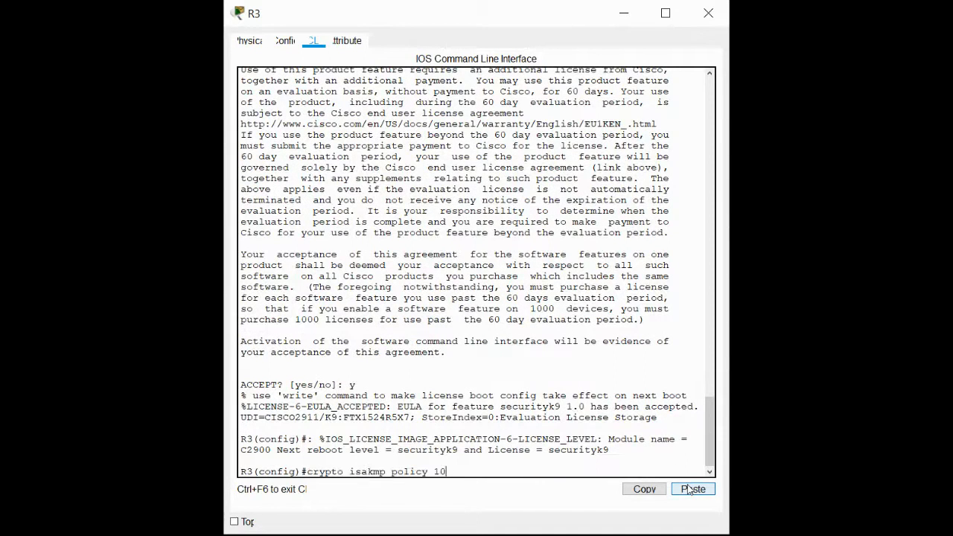
{"action": "key", "text": "Return"}
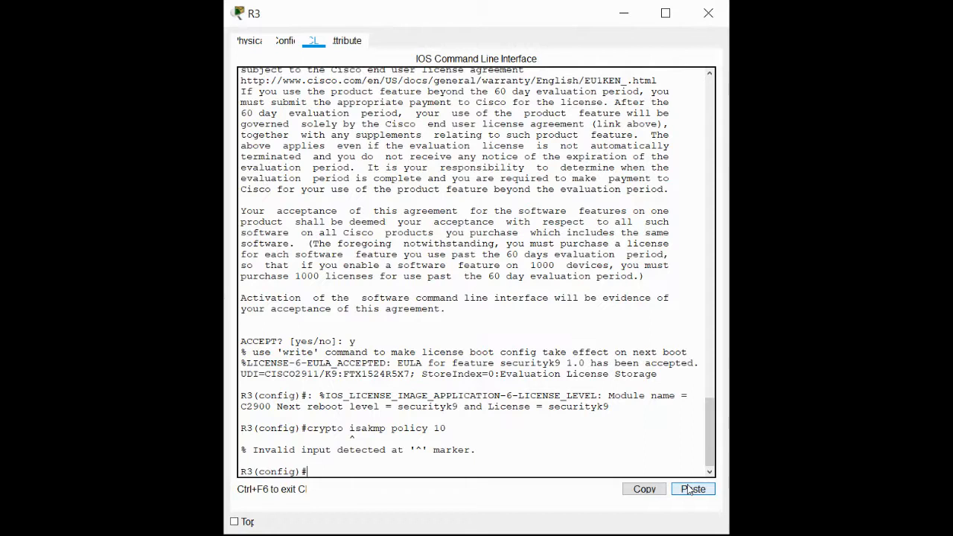
Save R3's running configuration to startup-config from configuration mode, accepting the default destination filename.
{"action": "type", "text": "copy"}
{"action": "key", "text": "BackSpace"}
{"action": "key", "text": "BackSpace"}
{"action": "key", "text": "BackSpace"}
{"action": "key", "text": "BackSpace"}
{"action": "type", "text": "do "}
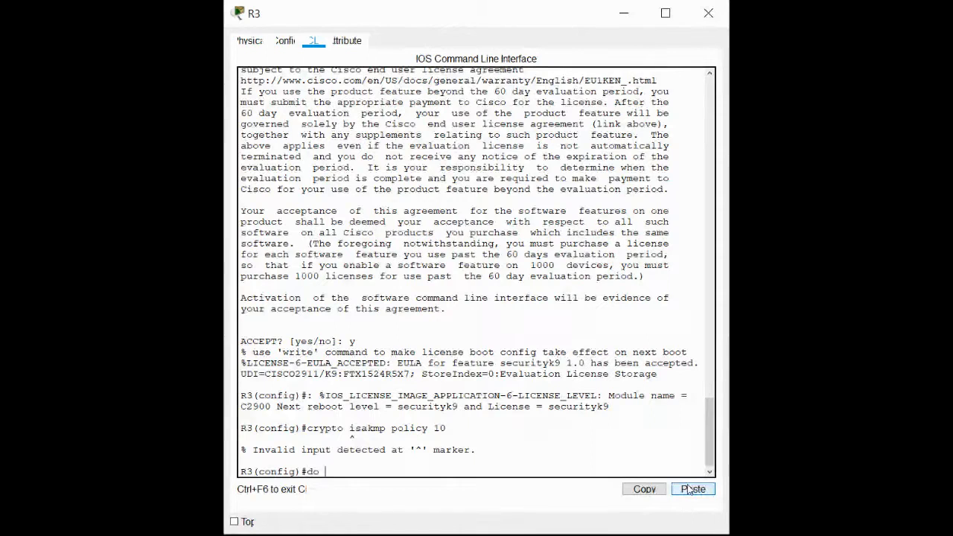
{"action": "type", "text": "copy "}
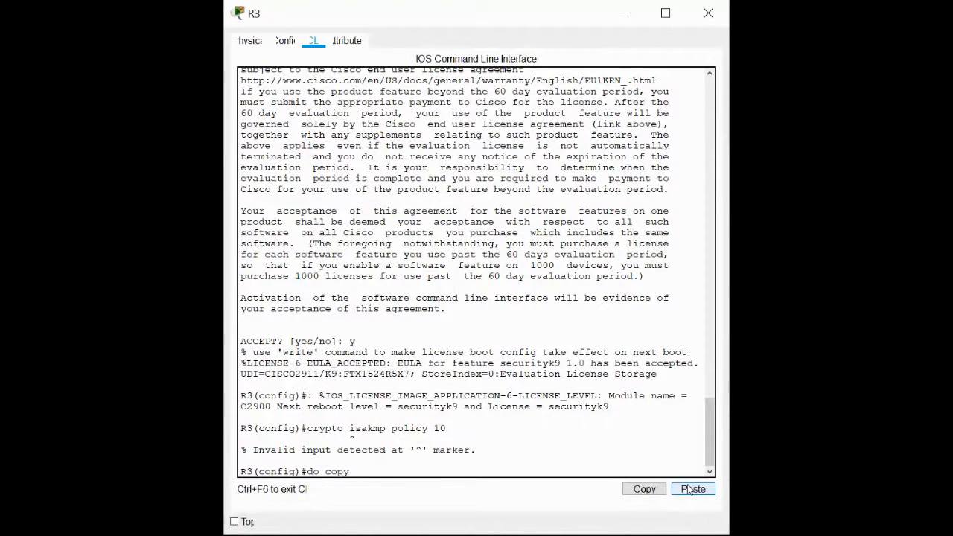
{"action": "type", "text": "run start"}
{"action": "key", "text": "Tab"}
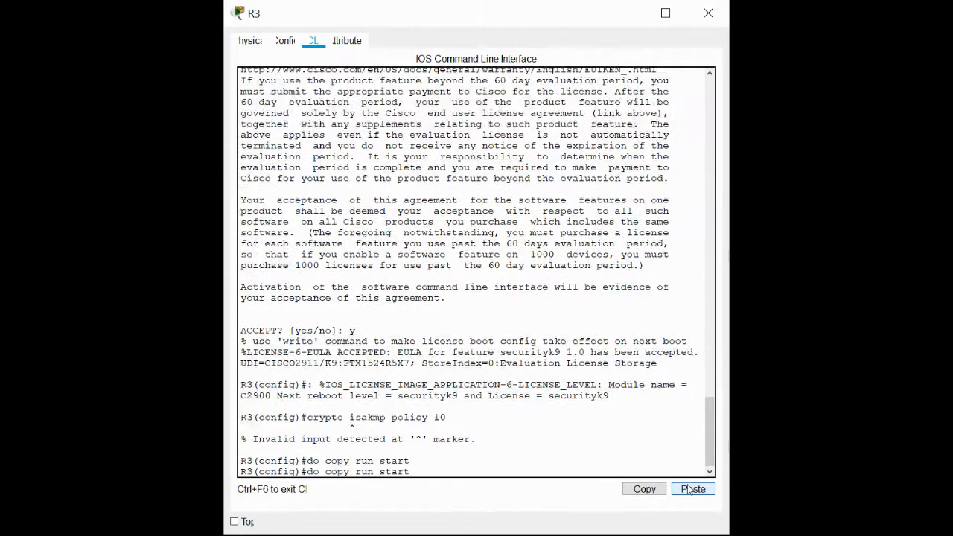
{"action": "key", "text": "Return"}
Reload router R3 from configuration mode and confirm the restart.
{"action": "key", "text": "Return"}
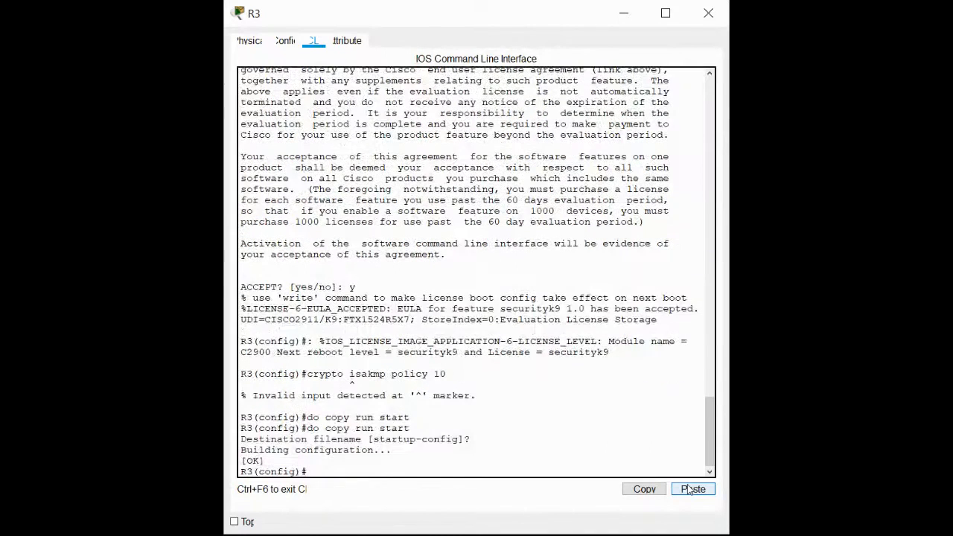
{"action": "type", "text": "reload"}
{"action": "key", "text": "Return"}
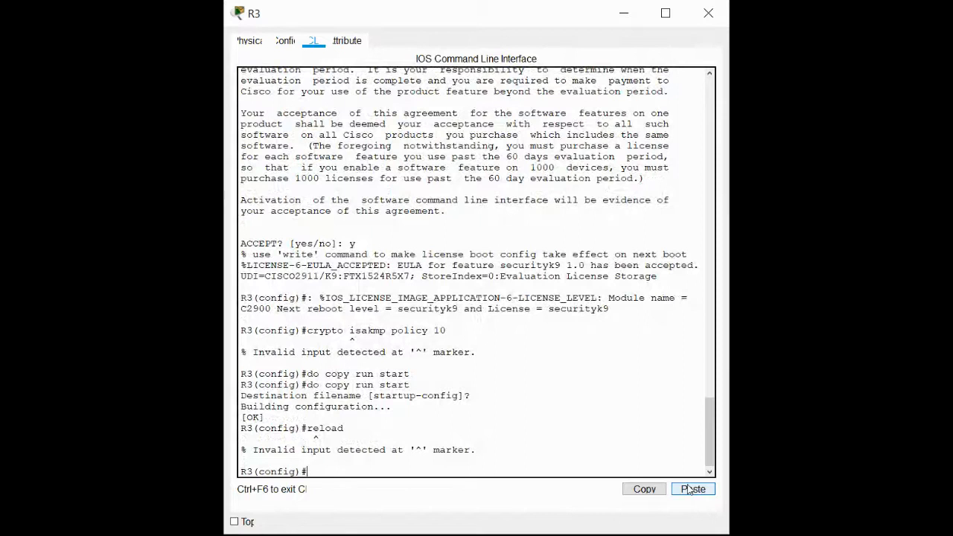
{"action": "type", "text": "do reload"}
{"action": "key", "text": "Return"}
{"action": "key", "text": "Return"}
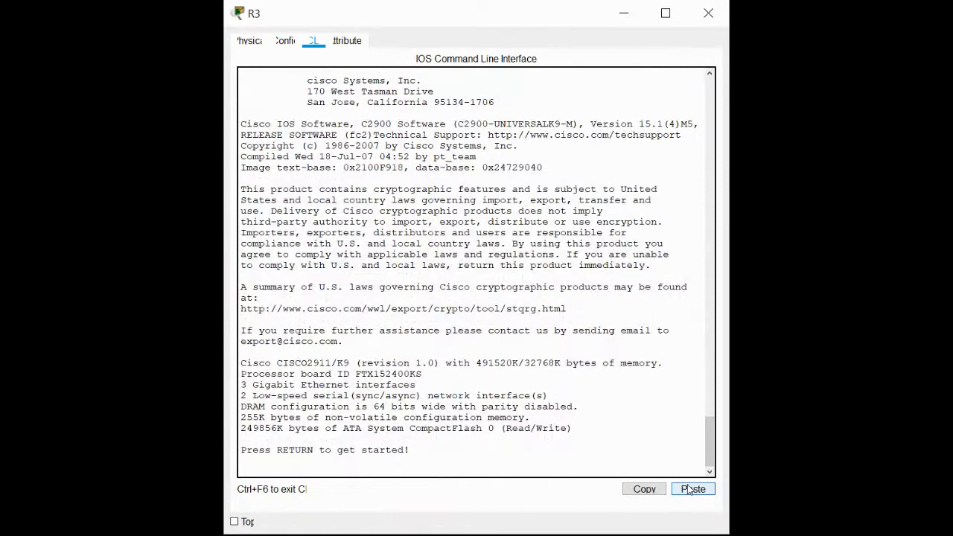
Log back in to R3 with the console password and enter privileged EXEC mode with the enable password.
{"action": "key", "text": "Return"}
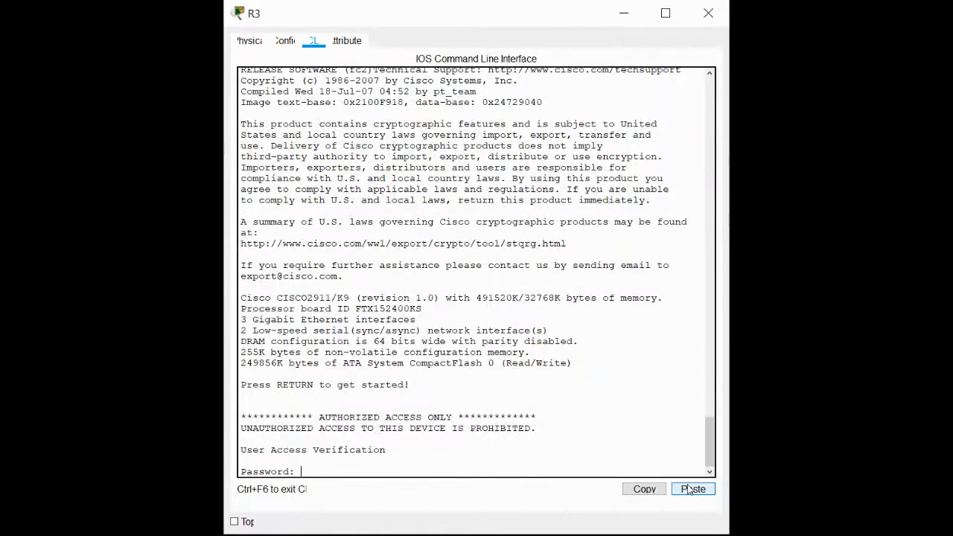
{"action": "key", "text": "Return"}
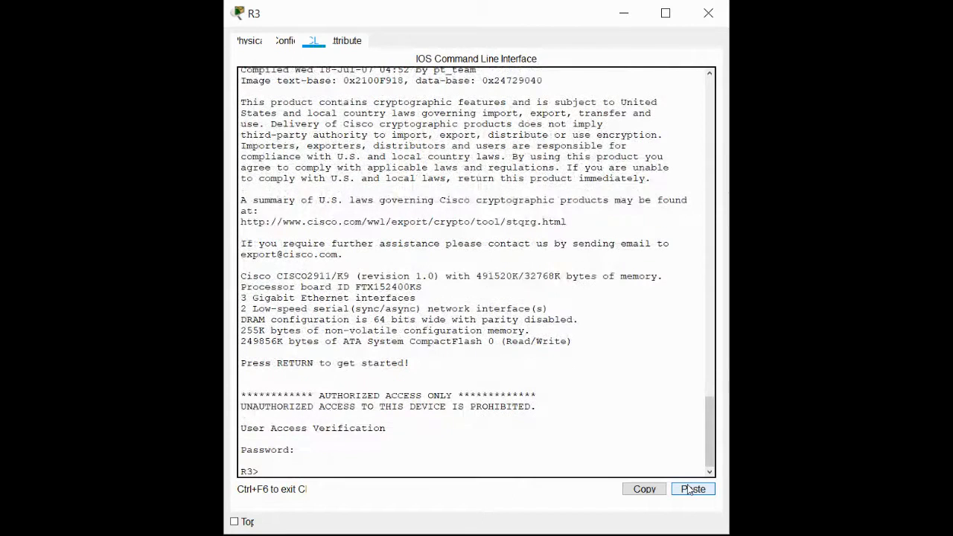
{"action": "type", "text": "en"}
{"action": "key", "text": "Return"}
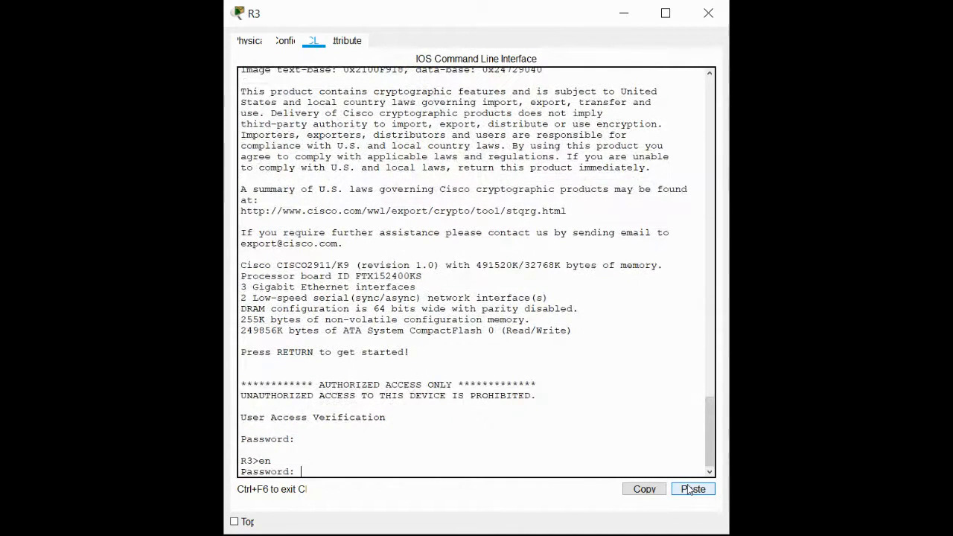
{"action": "key", "text": "Return"}
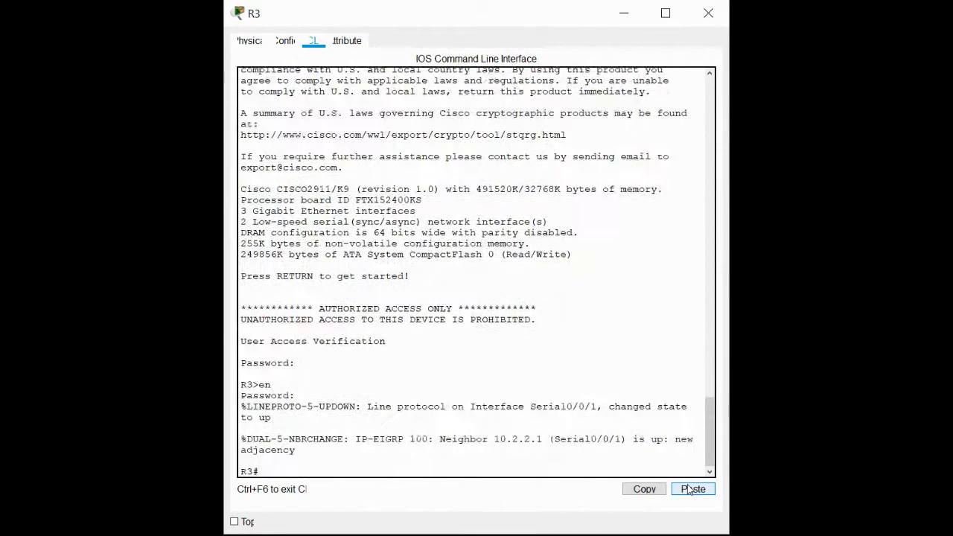
Show R3's version information and check the security technology package license after the reload.
{"action": "type", "text": "config"}
{"action": "key", "text": "BackSpace"}
{"action": "key", "text": "BackSpace"}
{"action": "key", "text": "BackSpace"}
{"action": "key", "text": "BackSpace"}
{"action": "key", "text": "BackSpace"}
{"action": "key", "text": "BackSpace"}
{"action": "type", "text": "sh ver"}
{"action": "key", "text": "Return"}
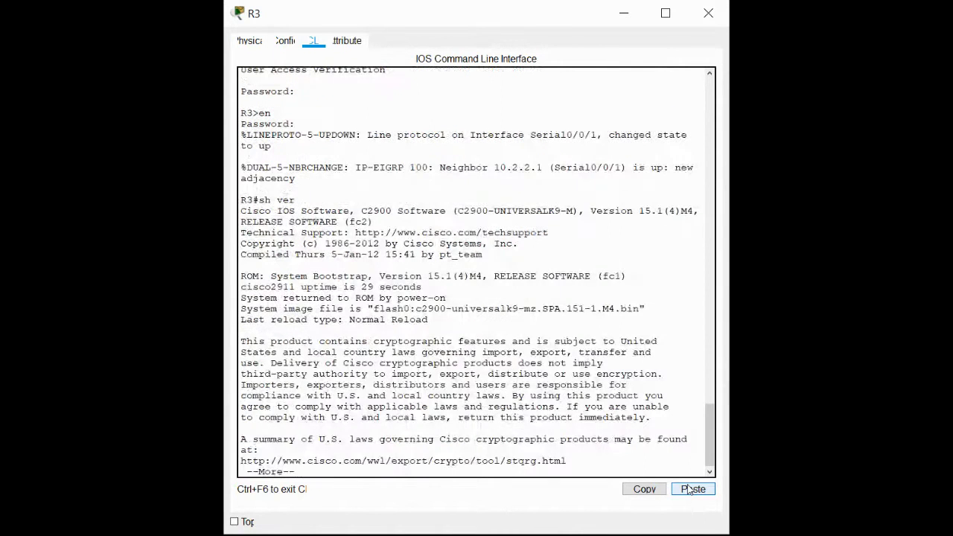
{"action": "key", "text": "space"}
{"action": "key", "text": "space"}
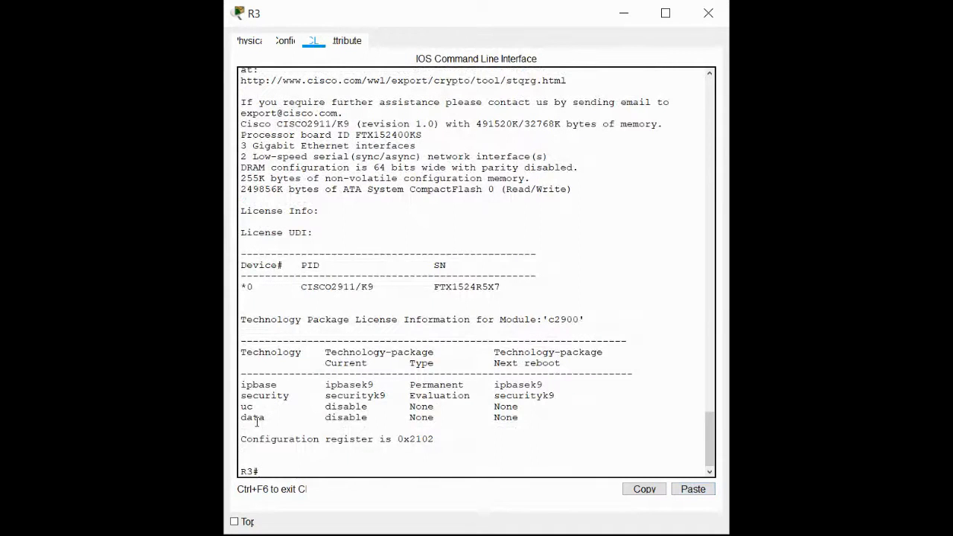
Enter global configuration mode on R3.
{"action": "left_click_drag", "start_coordinate": [545, 384], "coordinate": [578, 402]}
{"action": "left_click", "coordinate": [536, 422]}
{"action": "type", "text": "config t"}
{"action": "key", "text": "Return"}
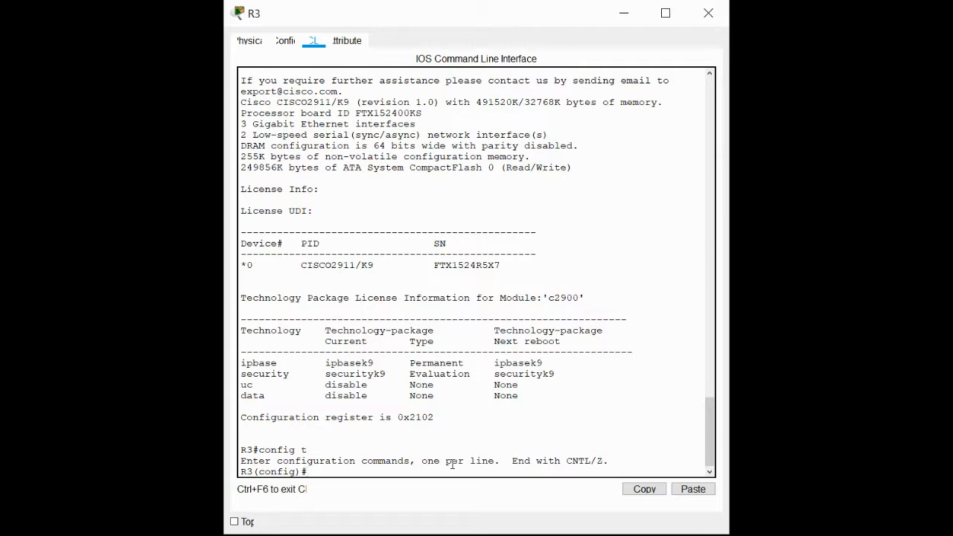
Create access list 110 permitting IP traffic from 192.168.3.0 0.0.0.255 to 192.168.1.0 0.0.0.255.
{"action": "type", "text": "access"}
{"action": "key", "text": "BackSpace"}
{"action": "type", "text": "-list 110 perm"}
{"action": "key", "text": "Tab"}
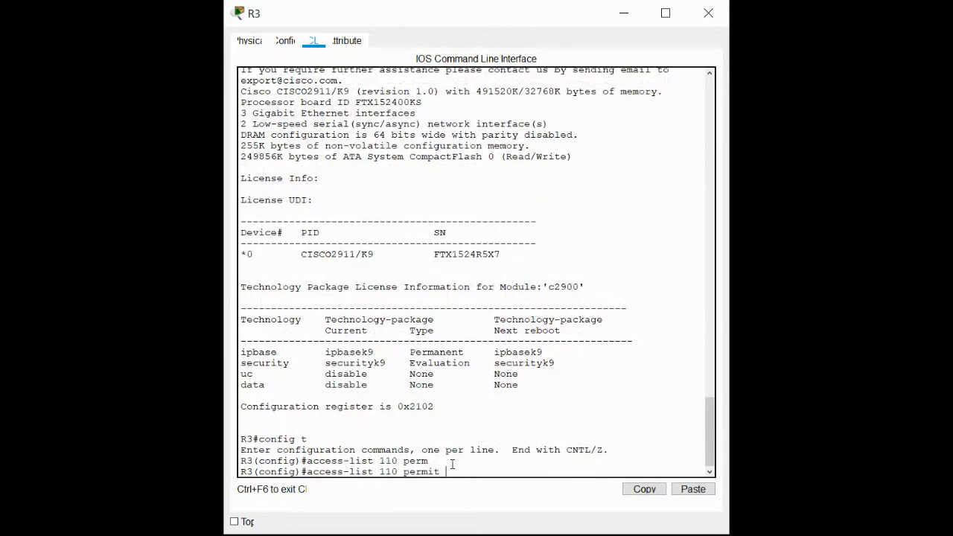
{"action": "type", "text": "ip 192.168.3.0"}
{"action": "type", "text": "0.0.0.255 192"}
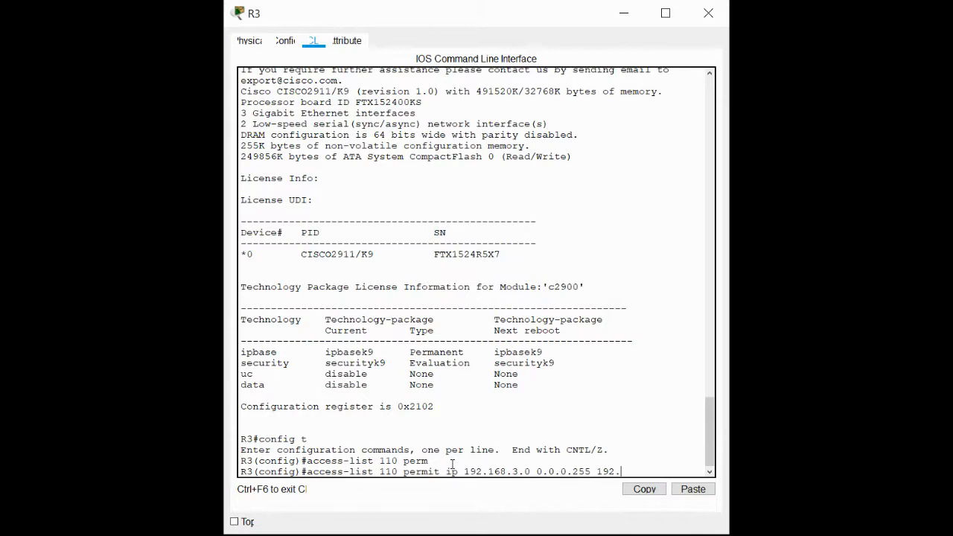
{"action": "type", "text": ".168.1.0 0.0.0.2"}
{"action": "type", "text": "5"}
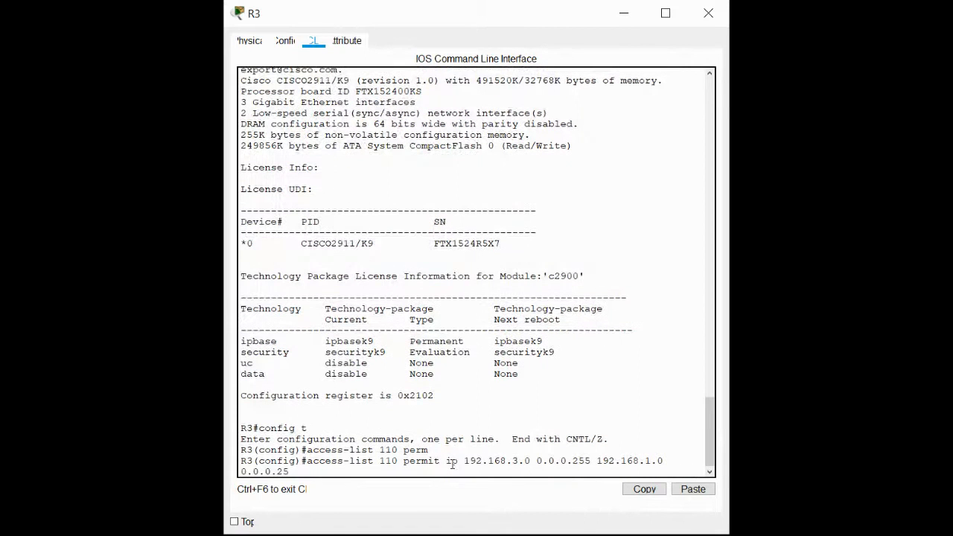
{"action": "type", "text": "5"}
{"action": "key", "text": "Return"}
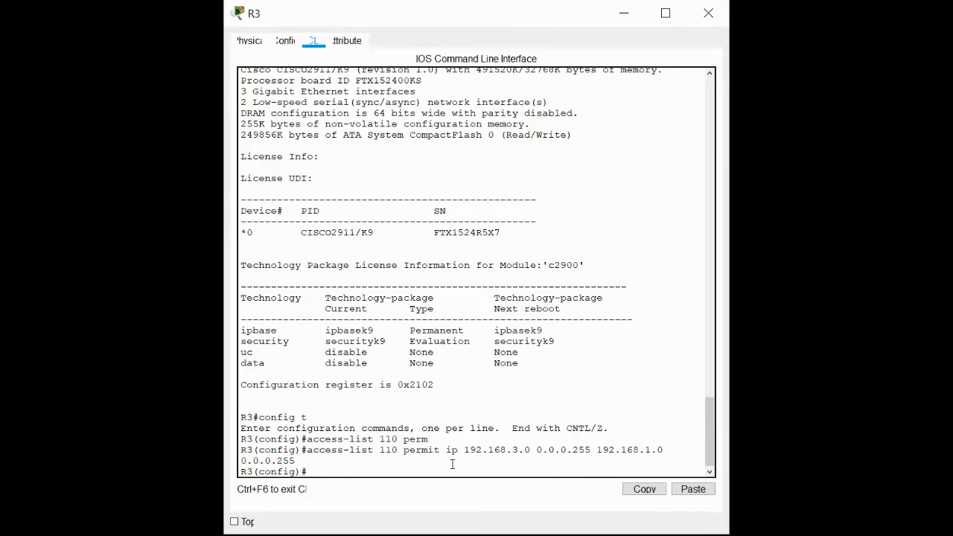
Create ISAKMP policy 10 on R3 and enter its configuration mode.
{"action": "type", "text": "crypto isakmp policy 10"}
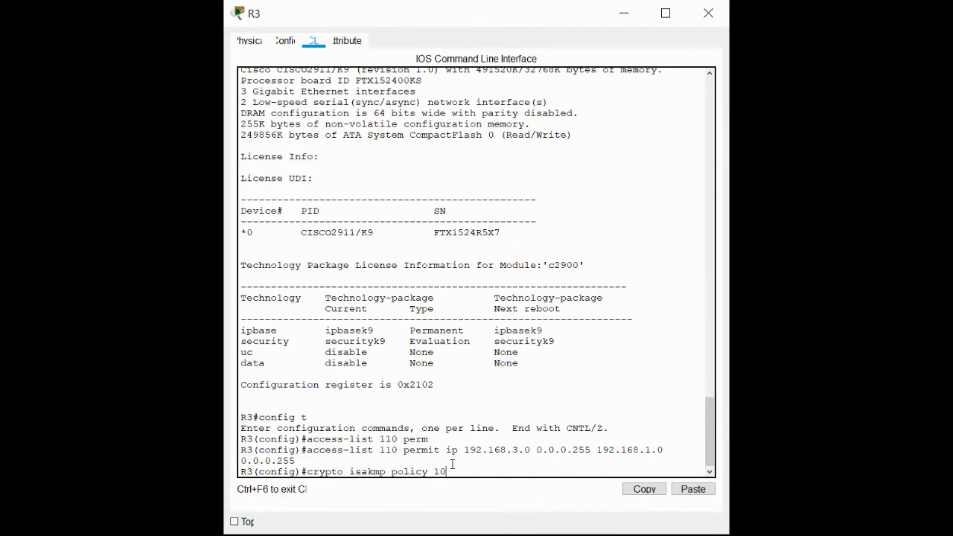
{"action": "key", "text": "Return"}
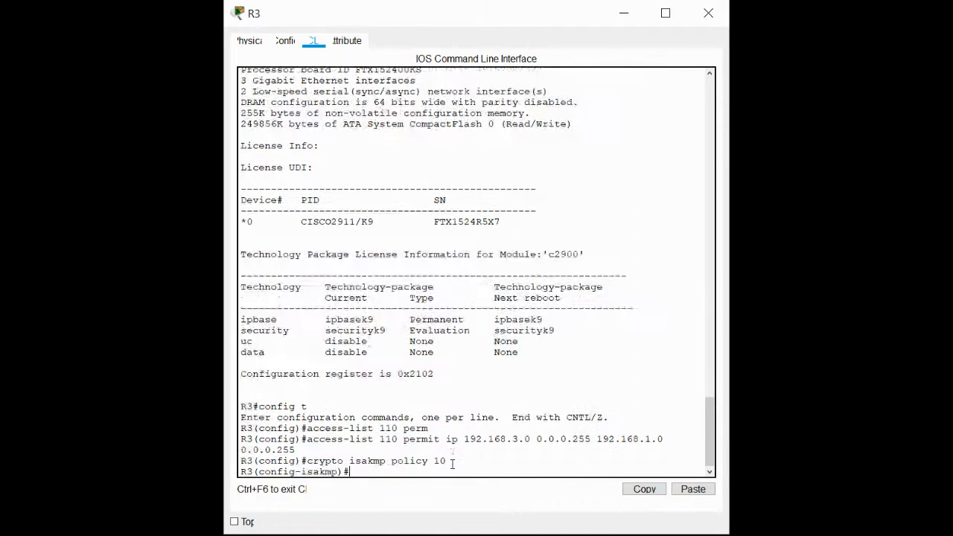
Reissue the access list 110 permit entry and try to set AES encryption from global configuration mode.
{"action": "key", "text": "Up"}
{"action": "key", "text": "Up"}
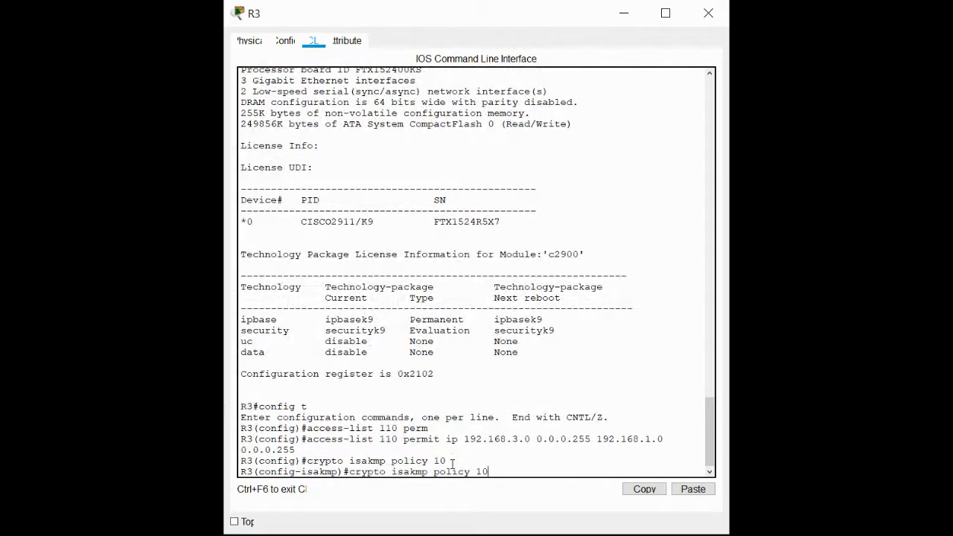
{"action": "key", "text": "Return"}
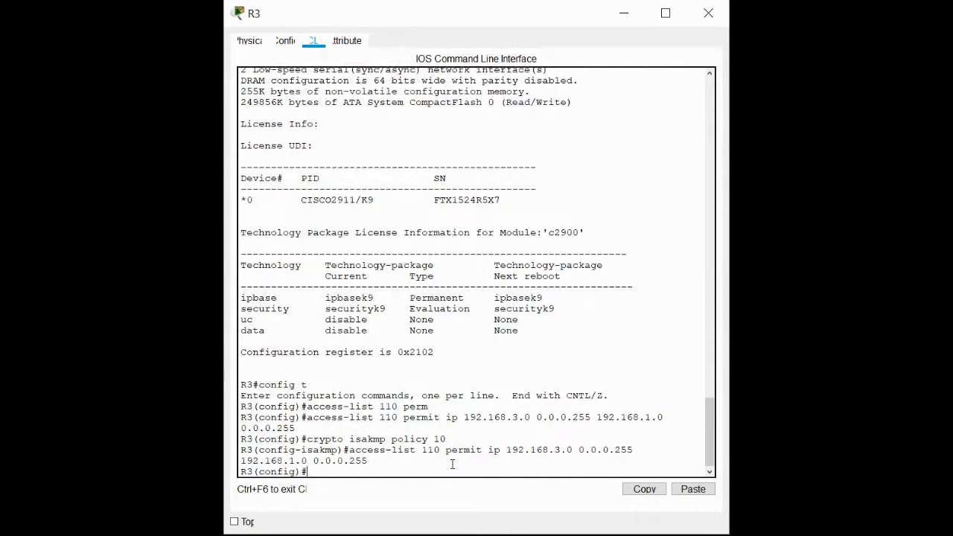
{"action": "type", "text": "encr"}
{"action": "key", "text": "Tab"}
{"action": "type", "text": "y"}
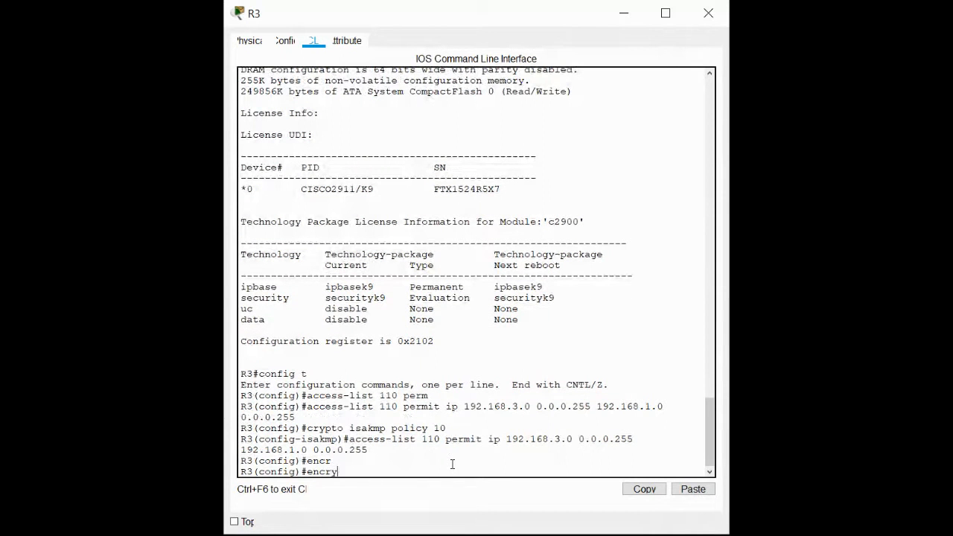
{"action": "type", "text": "ption aes"}
{"action": "key", "text": "Return"}
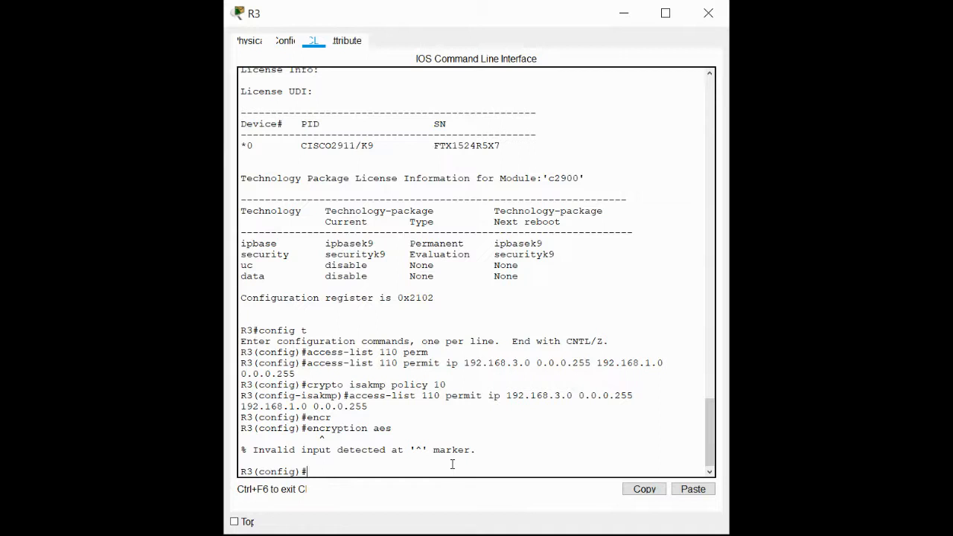
Re-enter ISAKMP policy 10 and set its encryption to AES.
{"action": "key", "text": "Up"}
{"action": "key", "text": "Up"}
{"action": "key", "text": "Up"}
{"action": "key", "text": "Up"}
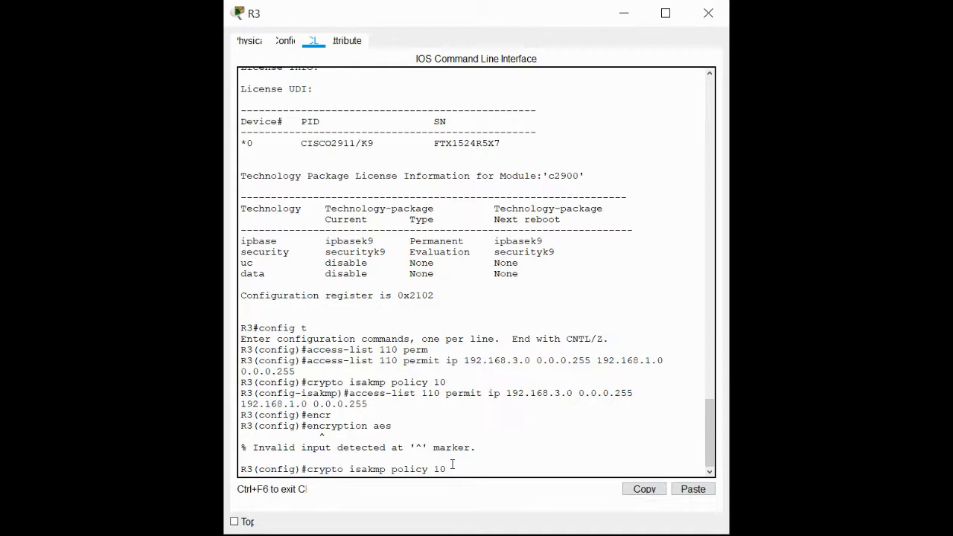
{"action": "key", "text": "Return"}
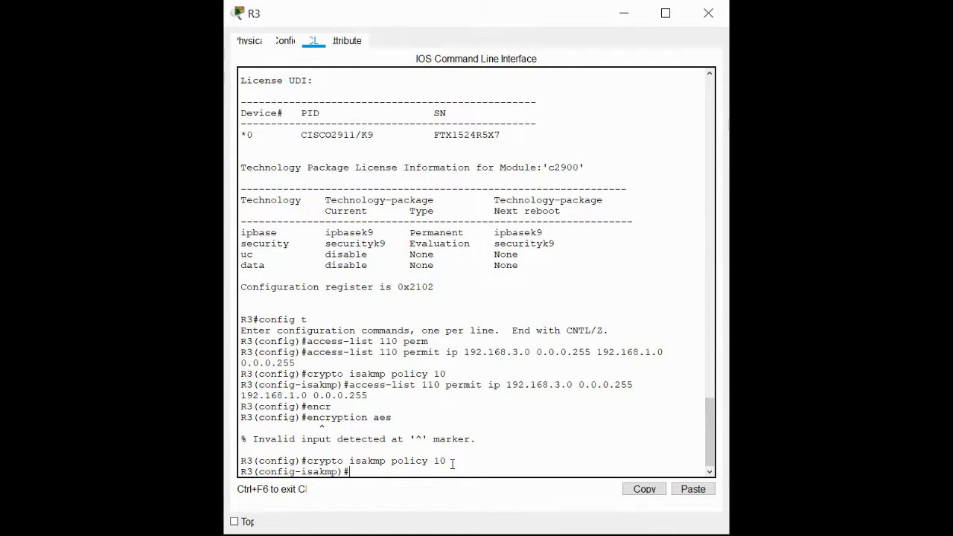
{"action": "key", "text": "Up"}
{"action": "key", "text": "Up"}
{"action": "key", "text": "Return"}
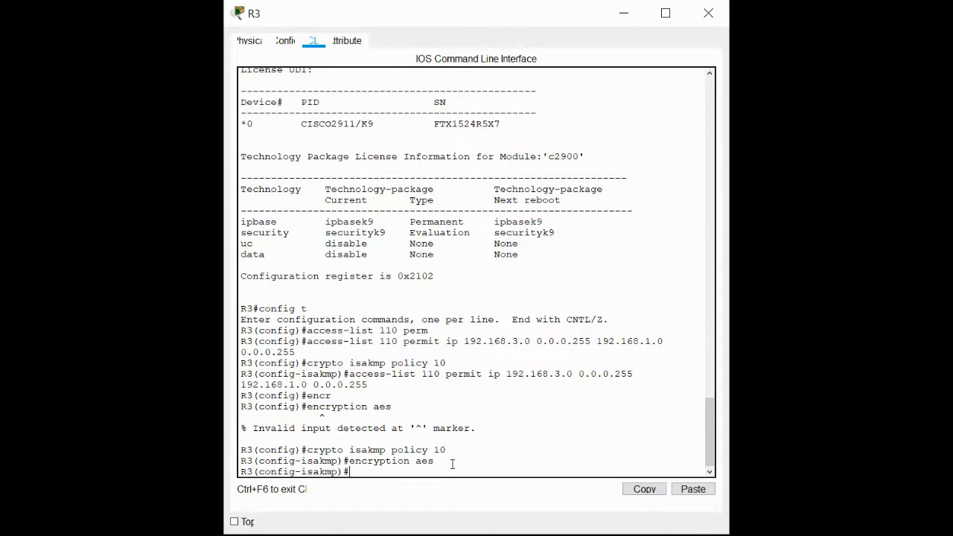
Set the ISAKMP policy's authentication method to pre-share.
{"action": "type", "text": "authen"}
{"action": "key", "text": "Tab"}
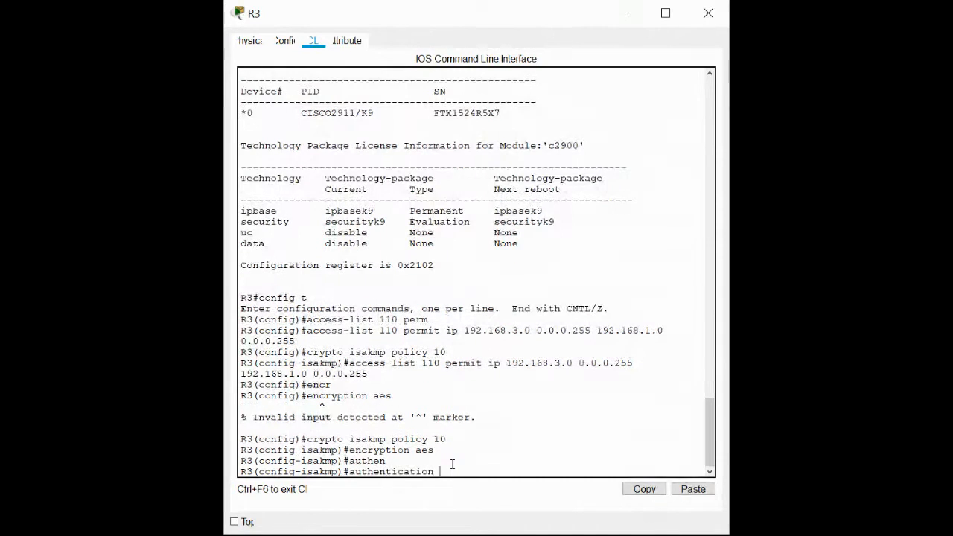
{"action": "type", "text": "pre"}
{"action": "key", "text": "Tab"}
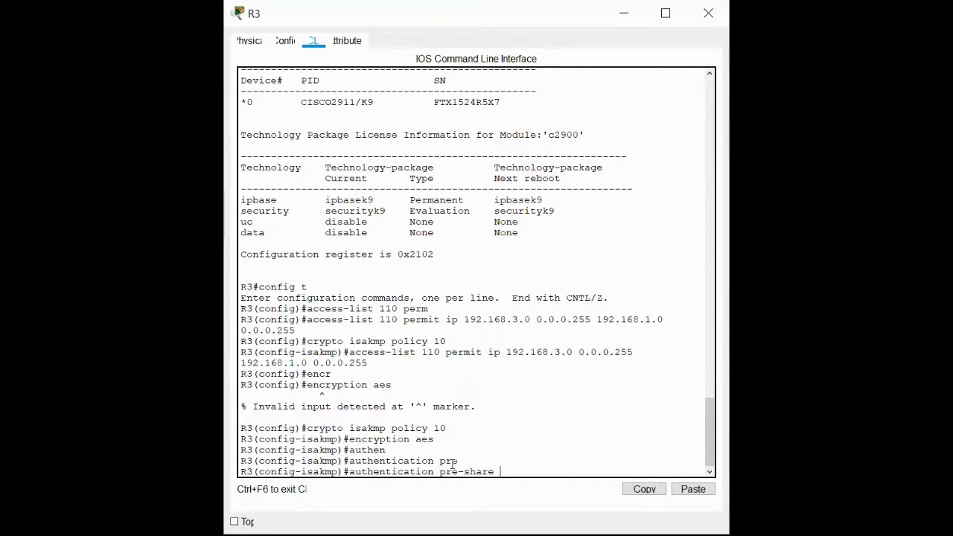
{"action": "key", "text": "Return"}
Set the ISAKMP policy's Diffie-Hellman group to 2 and return to global configuration mode.
{"action": "type", "text": "gr"}
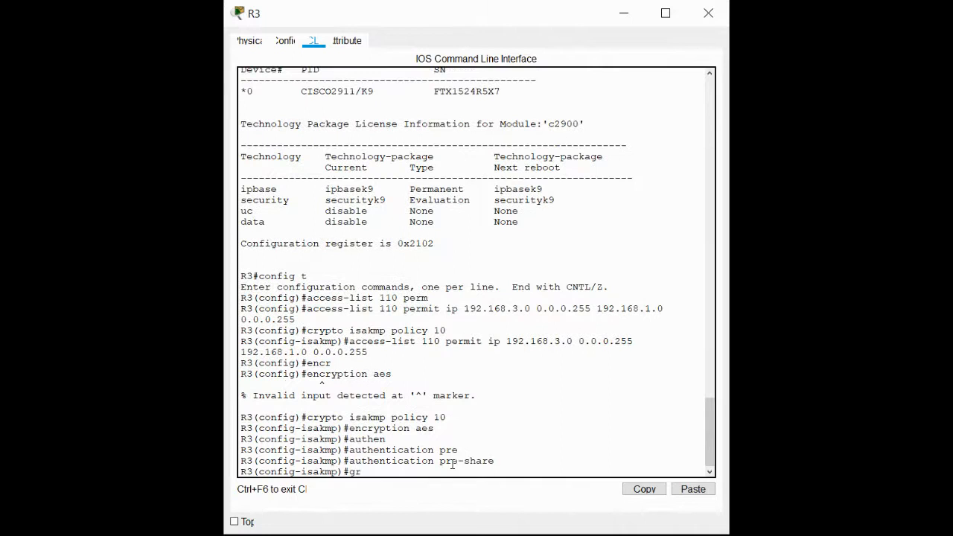
{"action": "type", "text": "oup 2"}
{"action": "key", "text": "Return"}
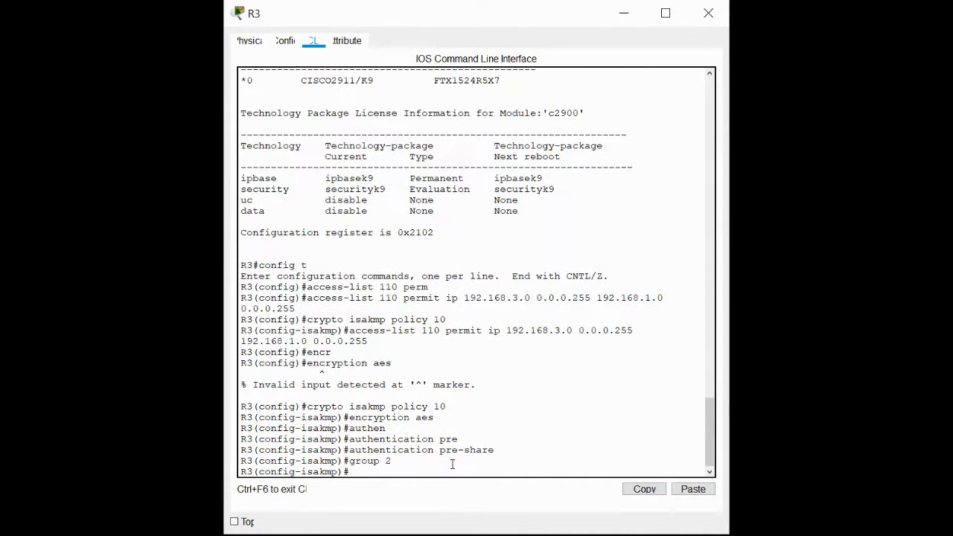
{"action": "type", "text": "exit"}
{"action": "key", "text": "Return"}
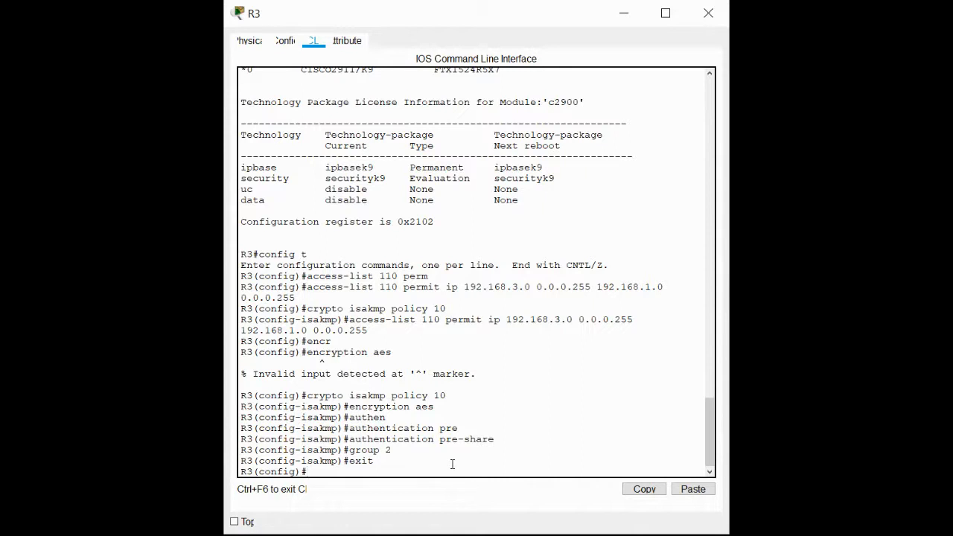
Configure the ISAKMP pre-shared key for peer address 10.1.1.2.
{"action": "type", "text": "c"}
{"action": "type", "text": "rypto isakmp key c"}
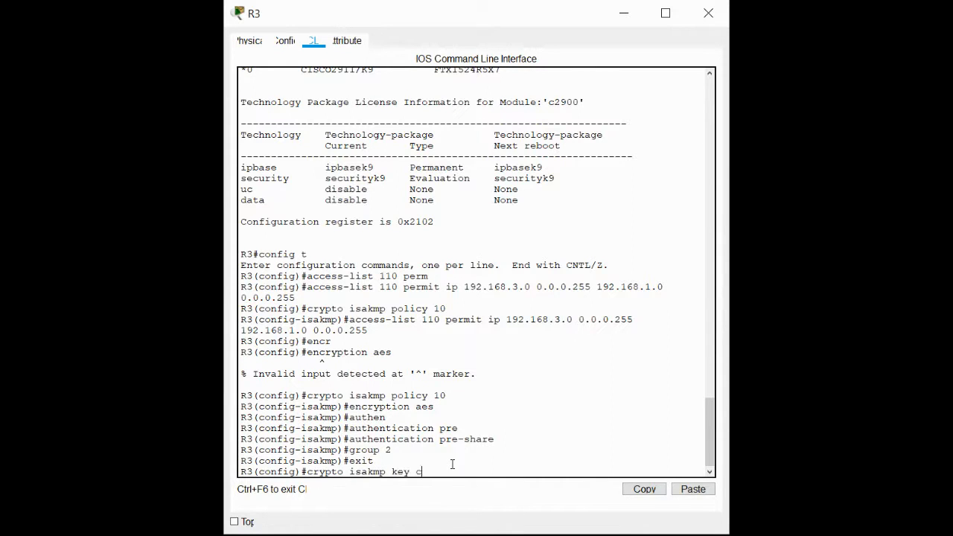
{"action": "type", "text": "isco address 10.1.1.2"}
{"action": "key", "text": "Return"}
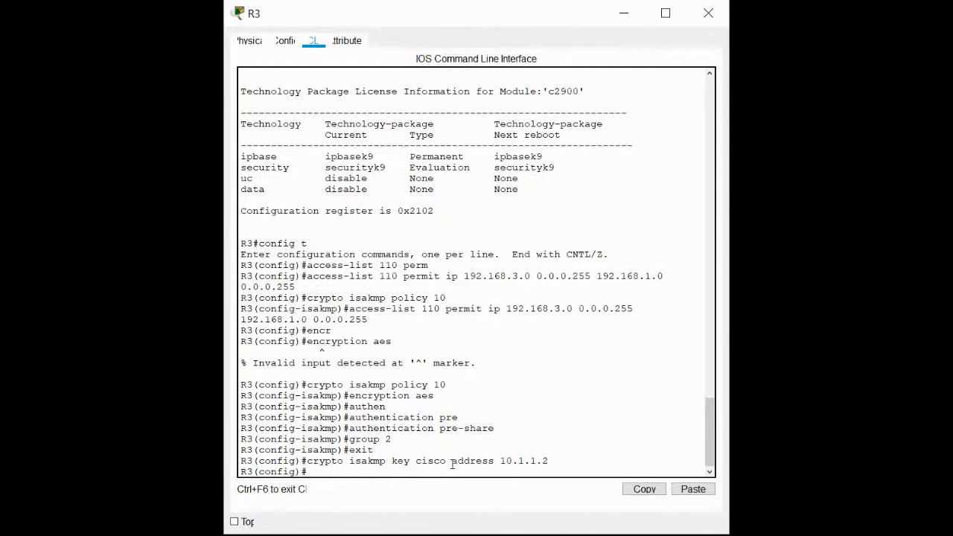